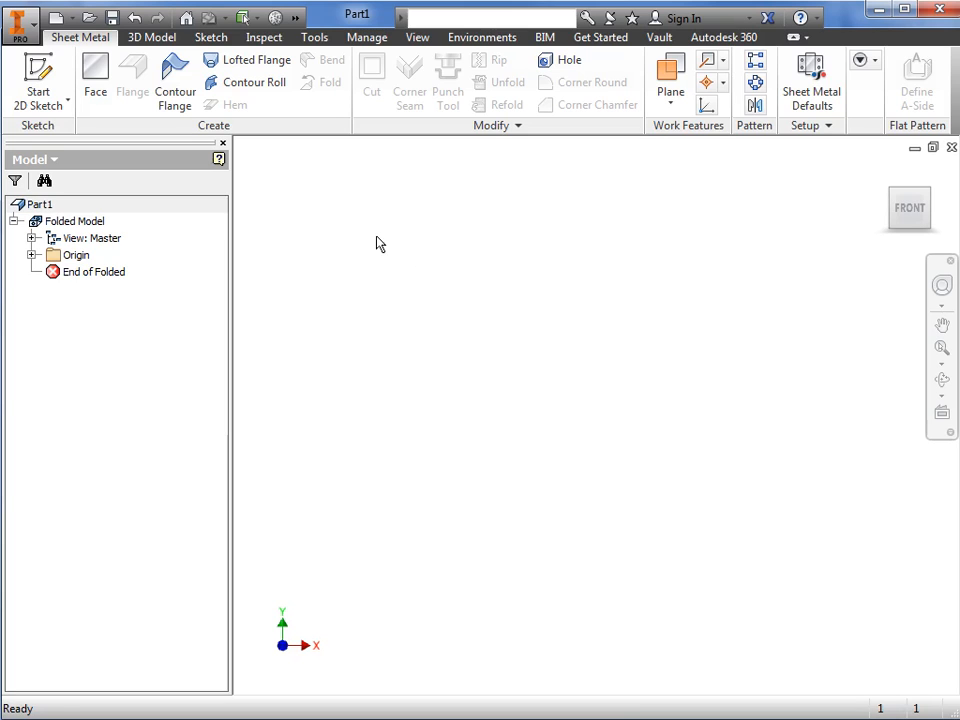
Start a new 2D sketch on the XZ plane with the centre-point rectangle tool.
left_click(60, 85)
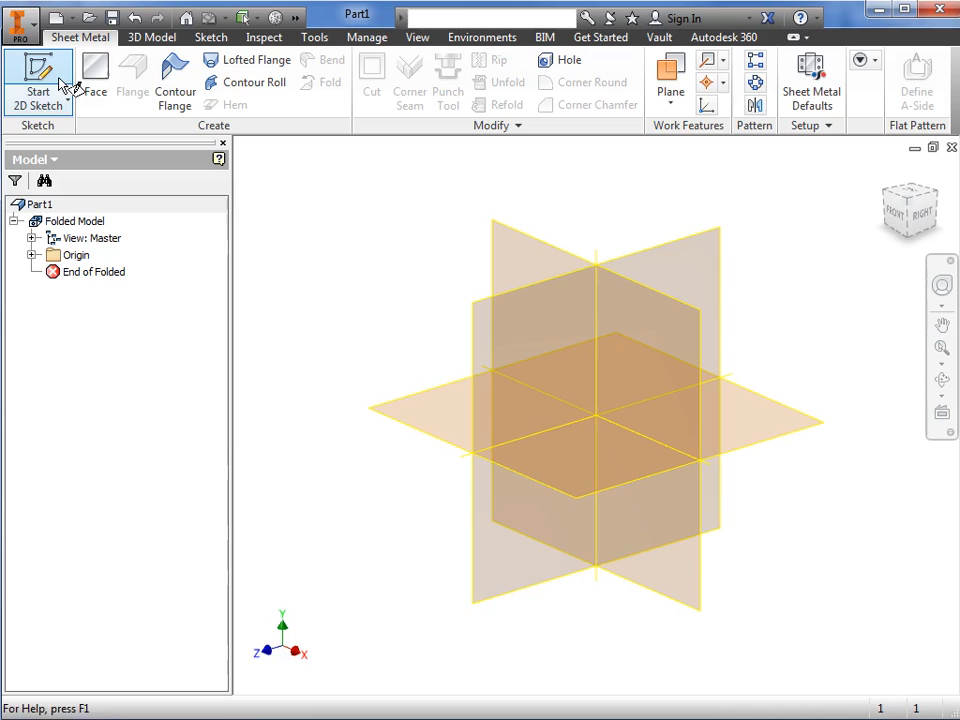
left_click(426, 407)
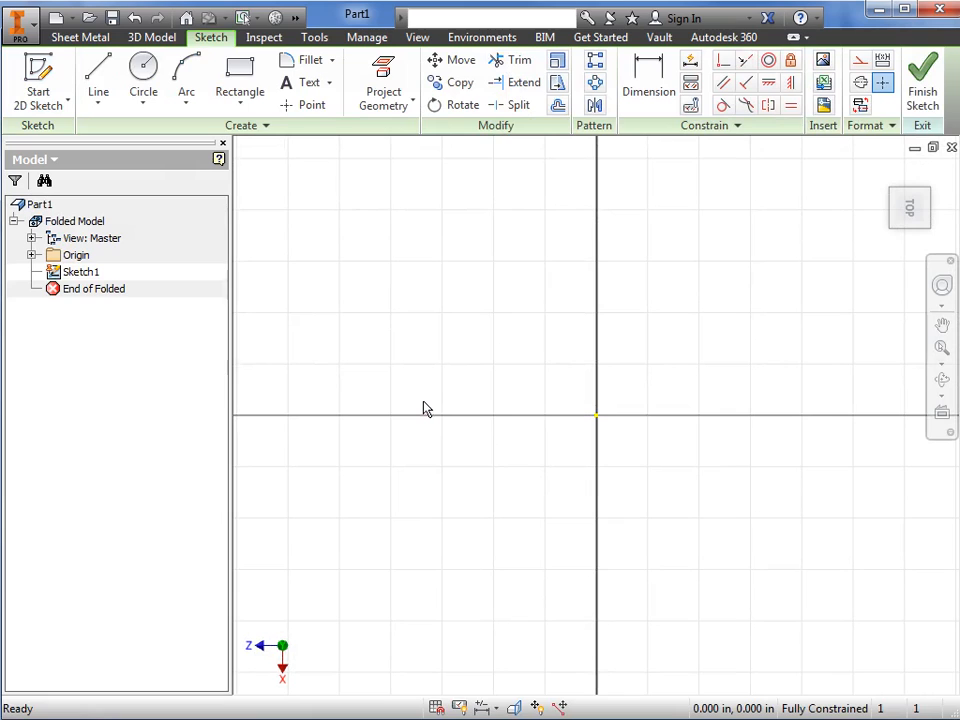
left_click(261, 114)
left_click(264, 216)
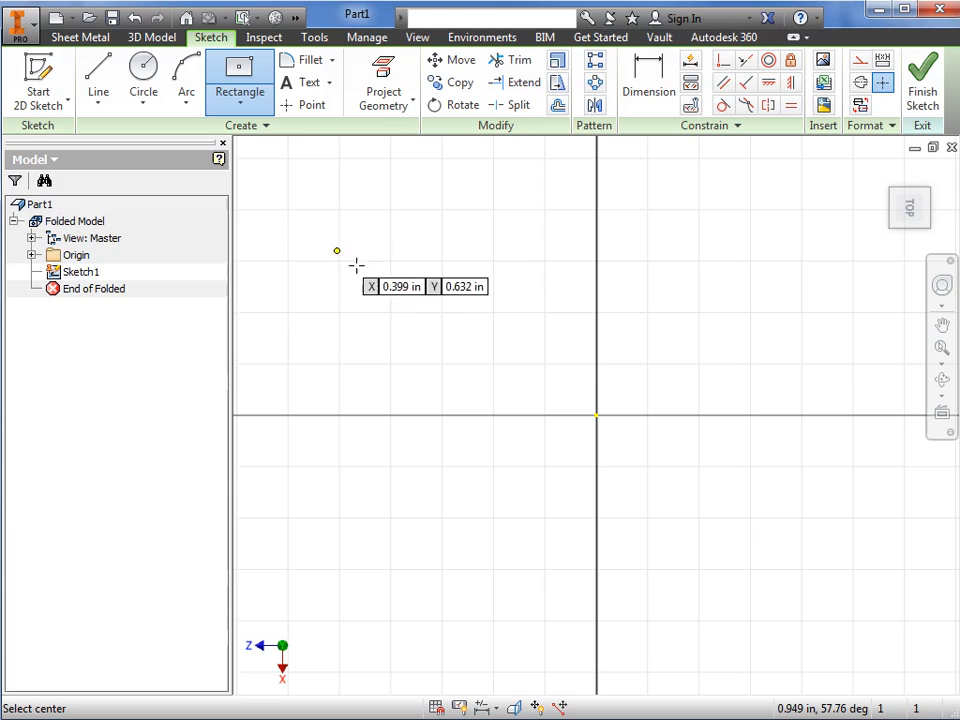
Draw a 6 by 4 in rectangle centred on the origin and finish the sketch.
left_click(596, 415)
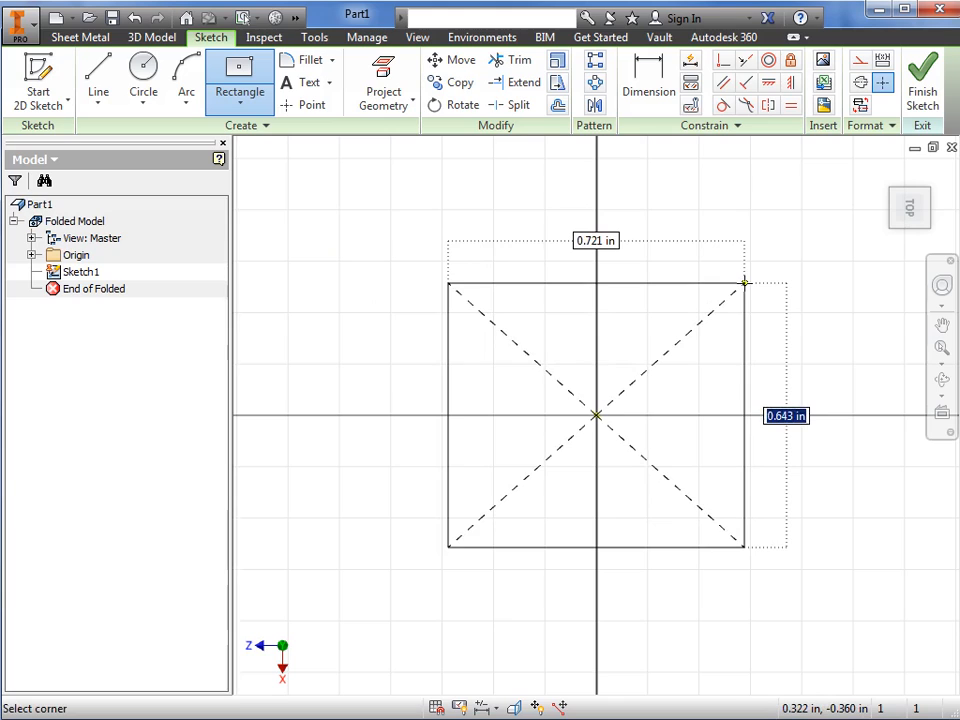
type("6")
key("Tab")
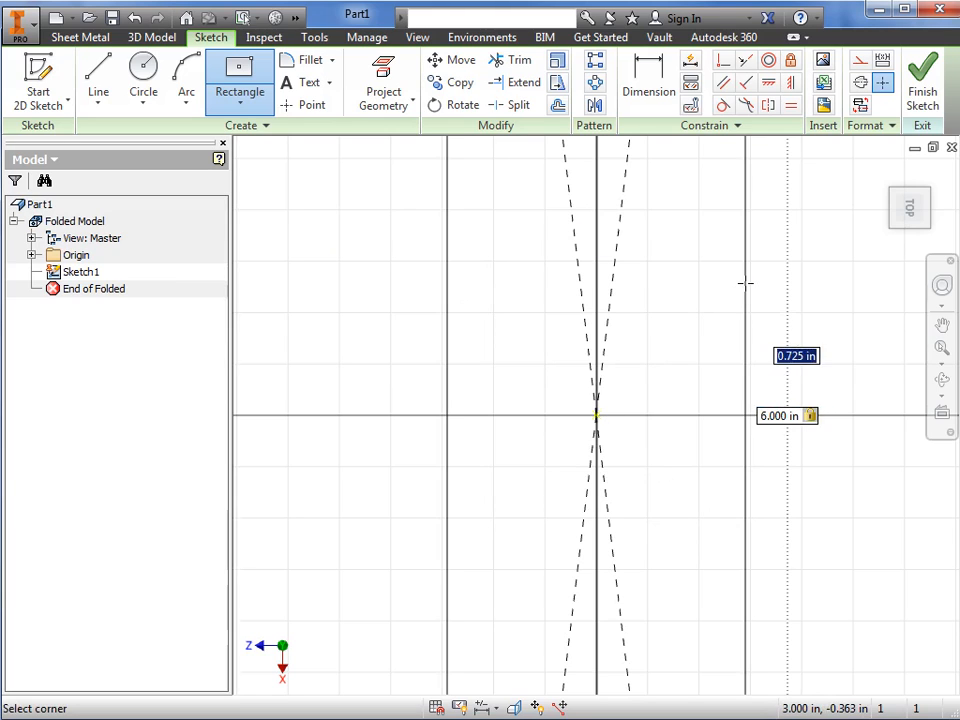
type("4")
key("Return")
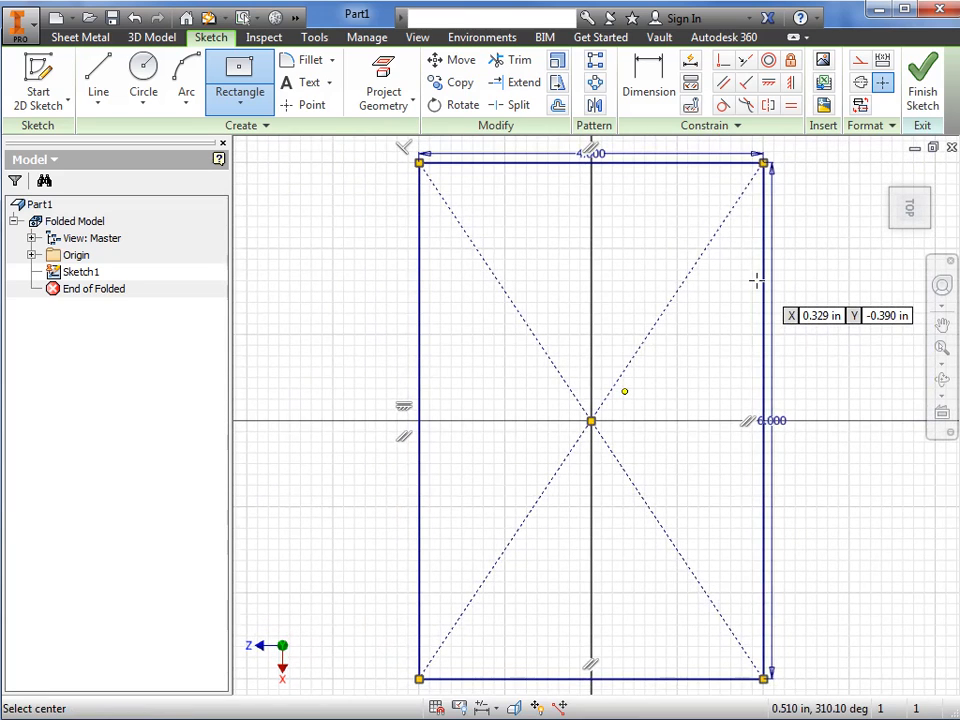
left_click(921, 108)
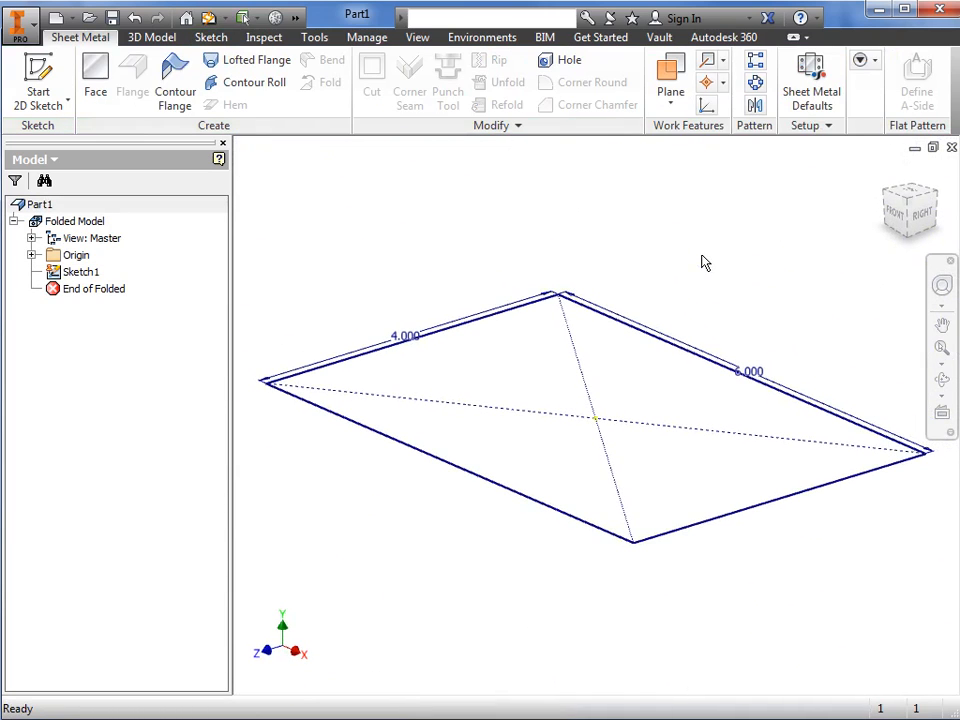
Set the sheet metal rule to 16 GA 316 SS in Sheet Metal Defaults and accept.
left_click(793, 112)
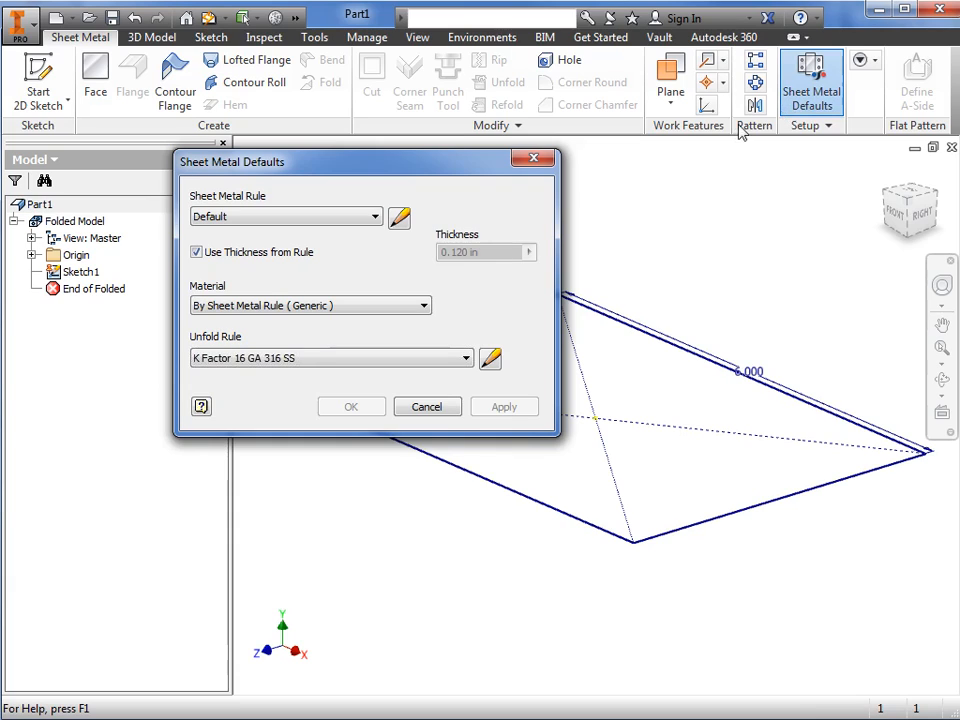
left_click(376, 220)
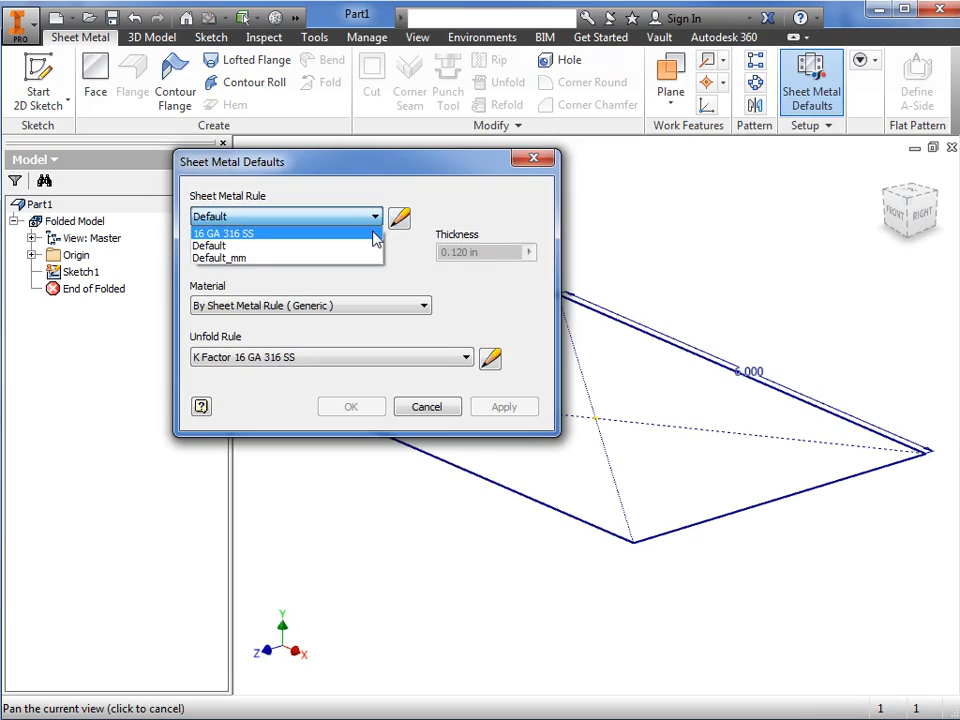
left_click(376, 234)
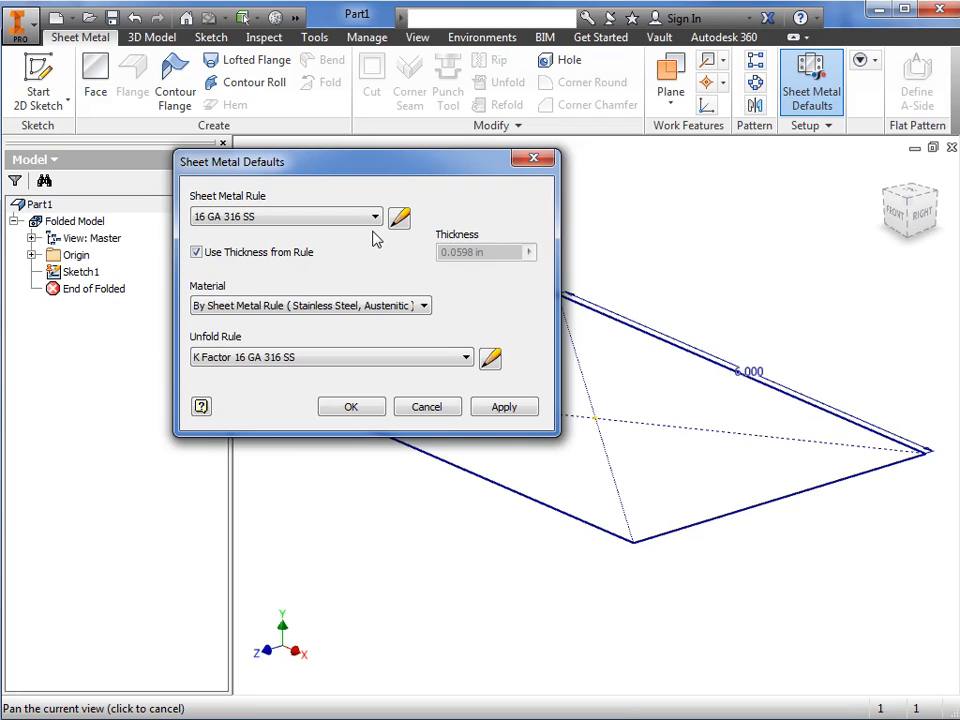
left_click(356, 412)
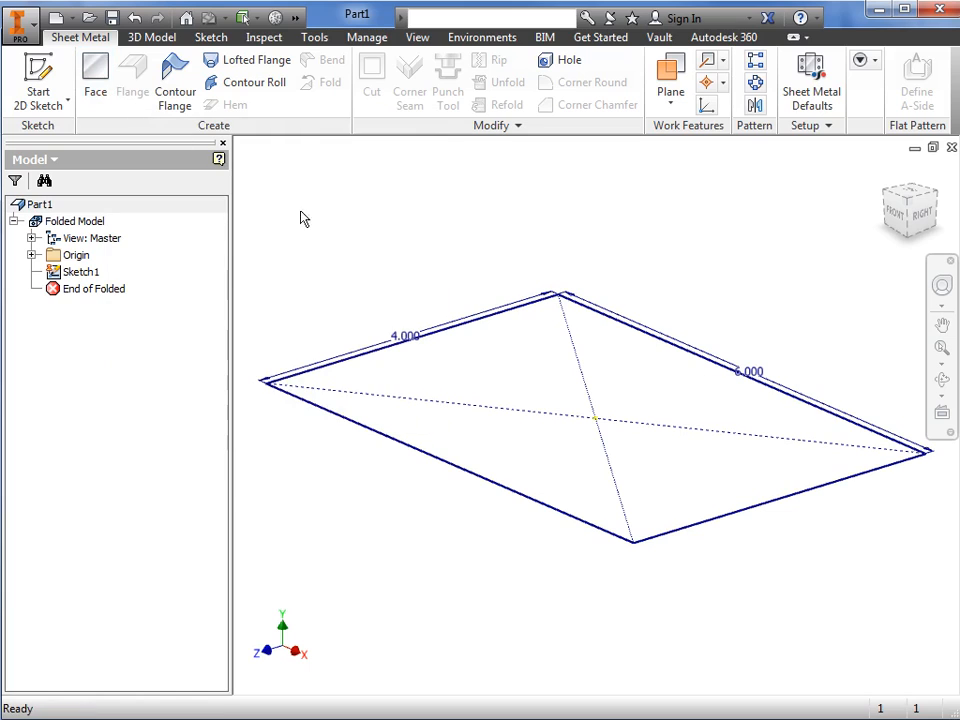
Start a Face feature from the marking menu and flip the thickness offset to point downward.
right_click(311, 236)
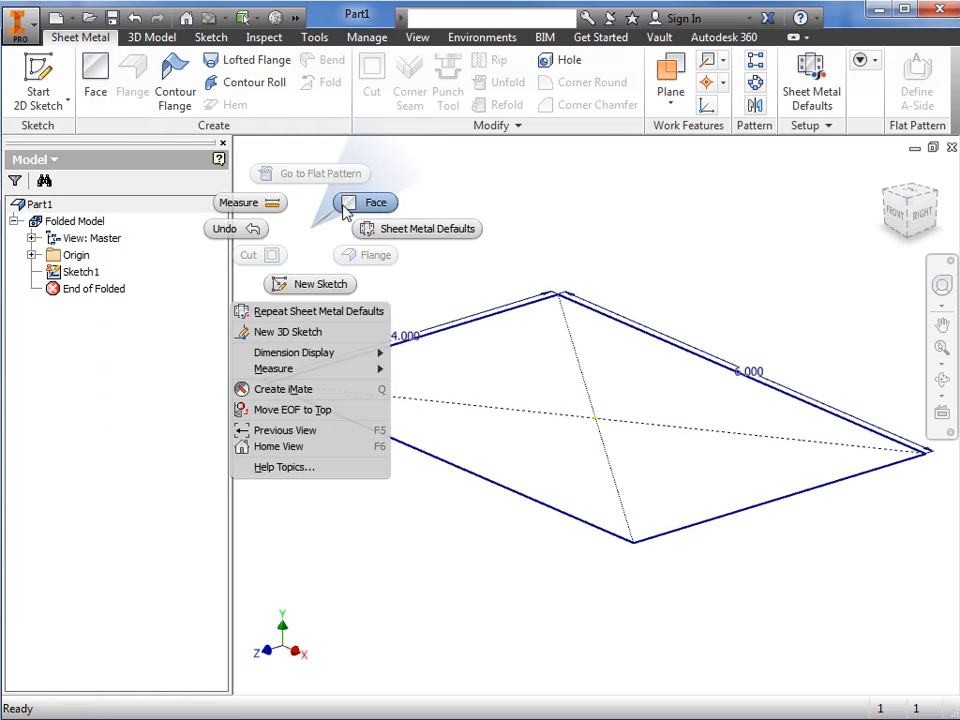
left_click(345, 203)
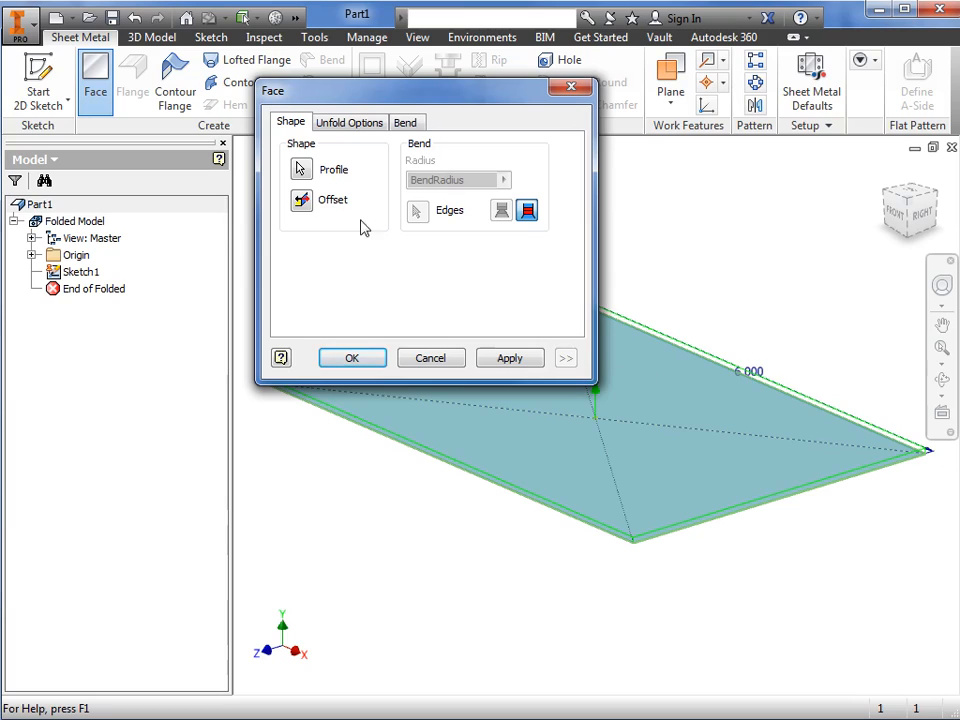
left_click(302, 203)
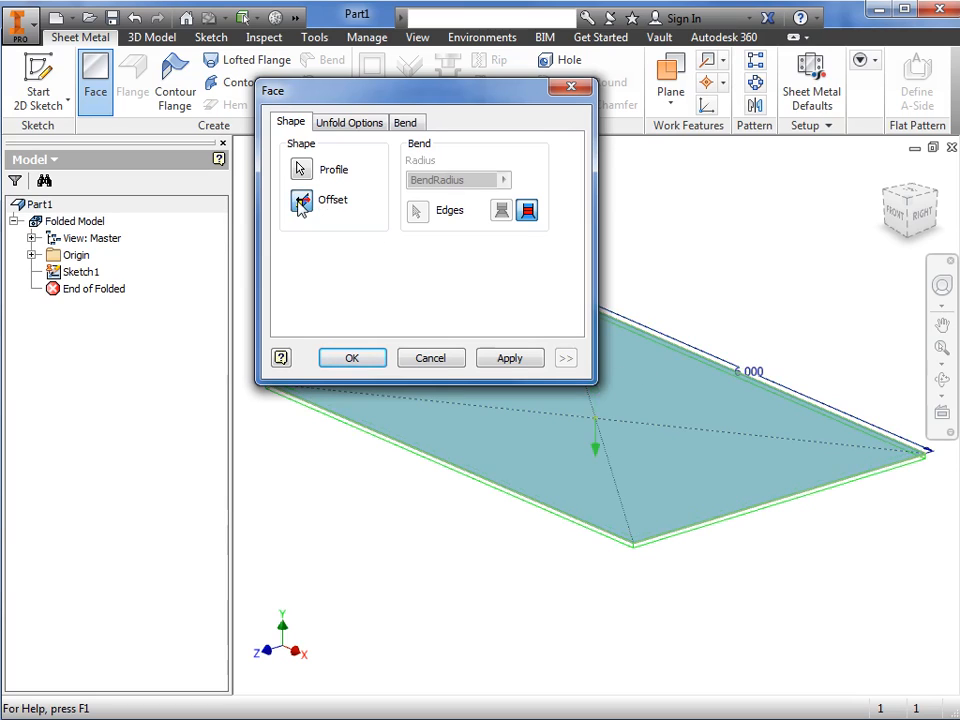
left_click(302, 203)
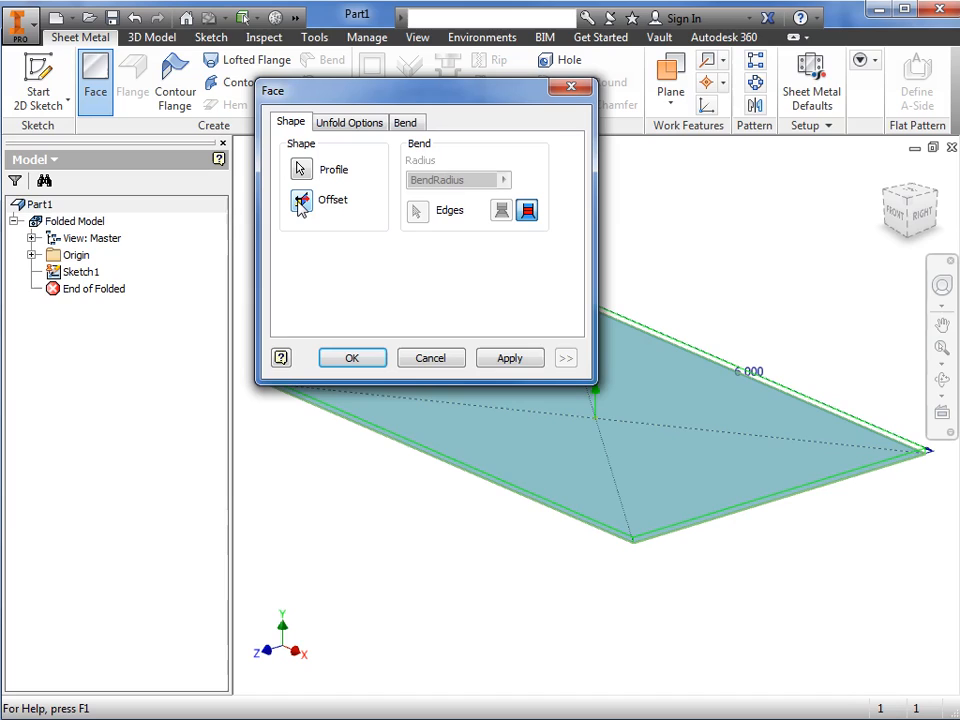
left_click(302, 203)
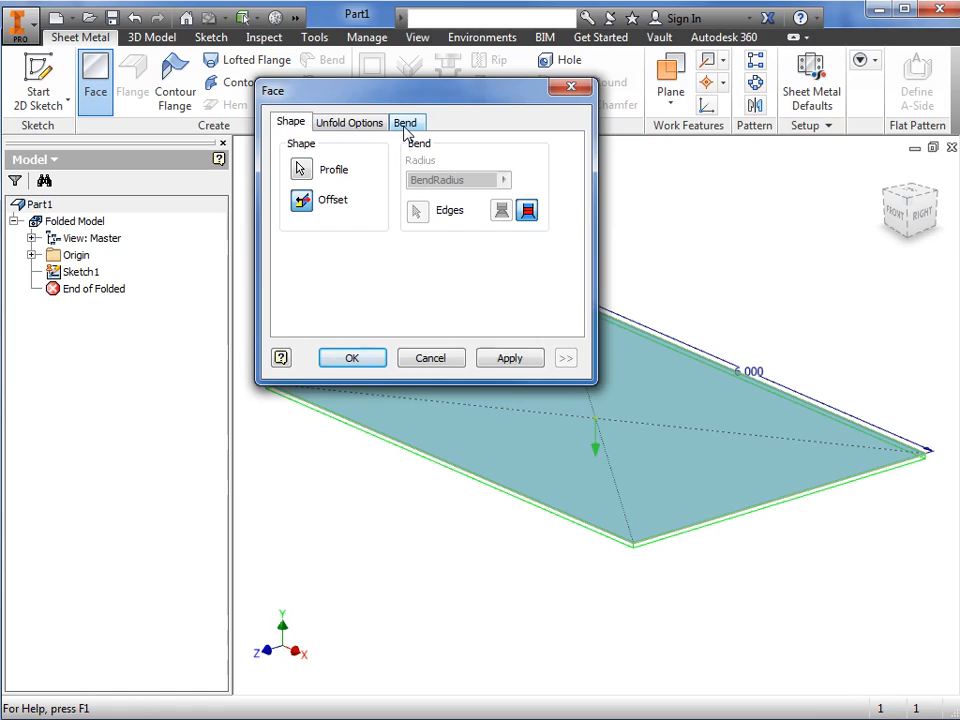
Review the Unfold Options and Bend settings, then create Face1 with the defaults.
left_click(370, 133)
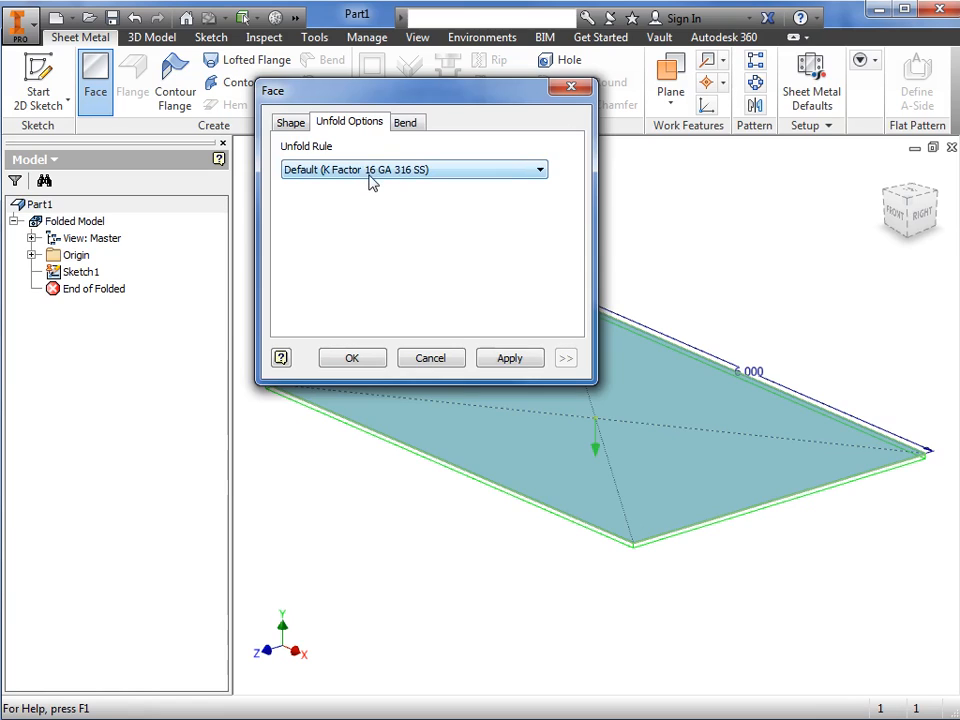
left_click(407, 128)
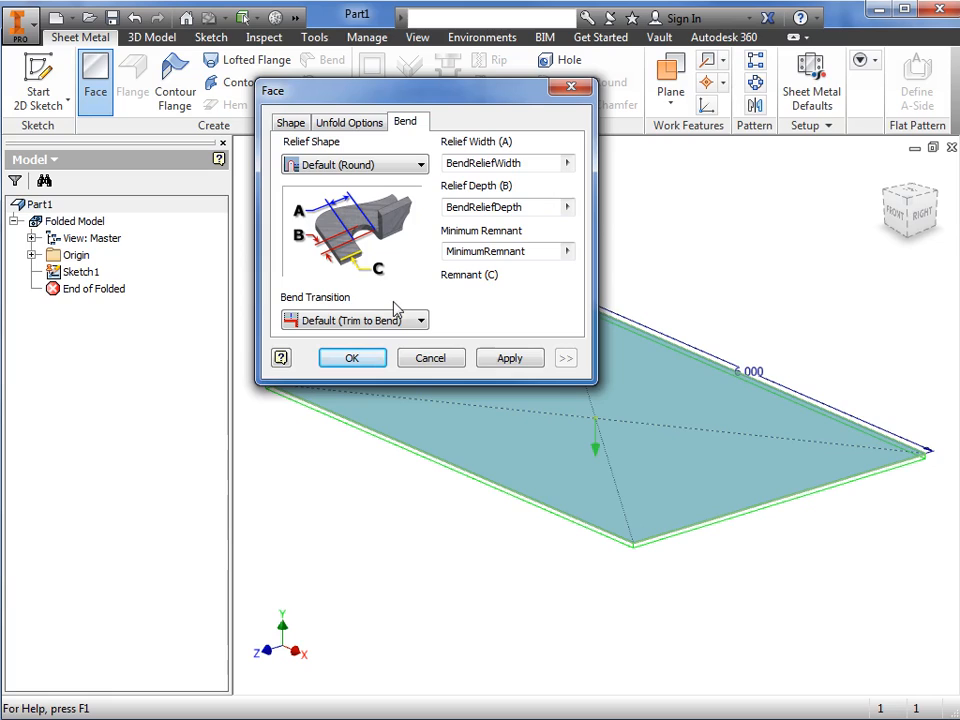
left_click(380, 361)
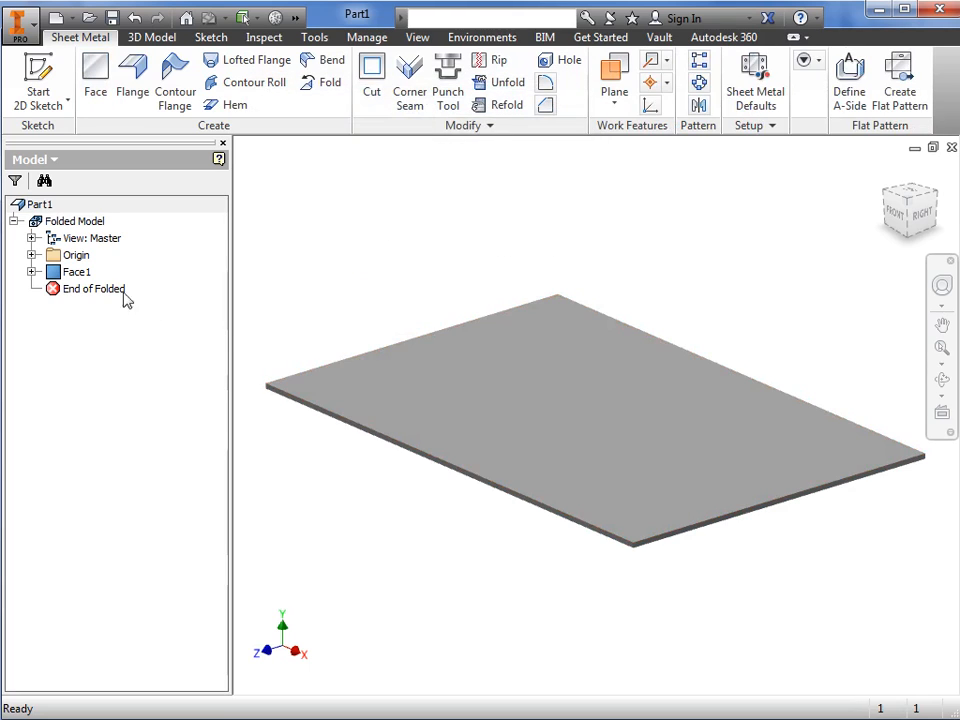
Expand Face1 in the browser and create Sketch2 on the plate's front edge face.
left_click(63, 277)
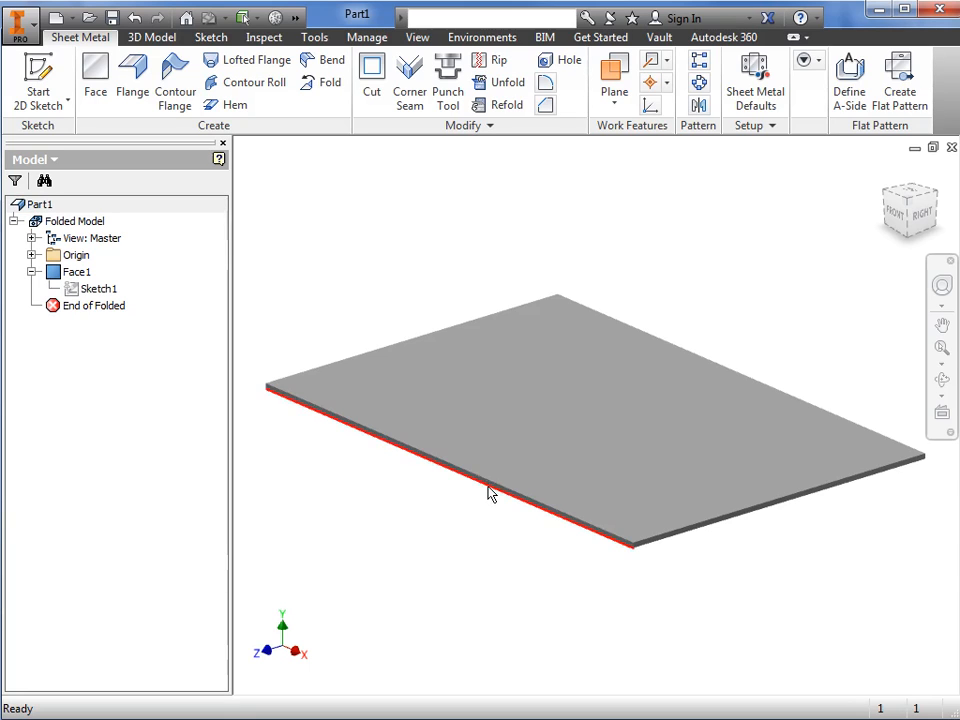
scroll(489, 493, "up", 2)
scroll(493, 490, "up", 3)
left_click(511, 462)
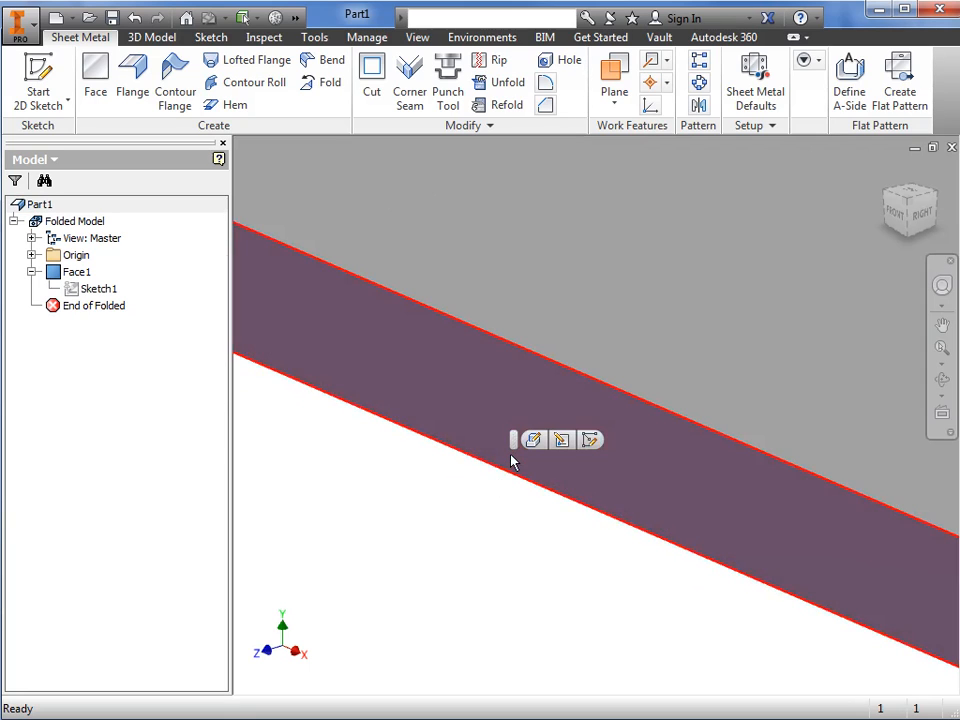
left_click(587, 442)
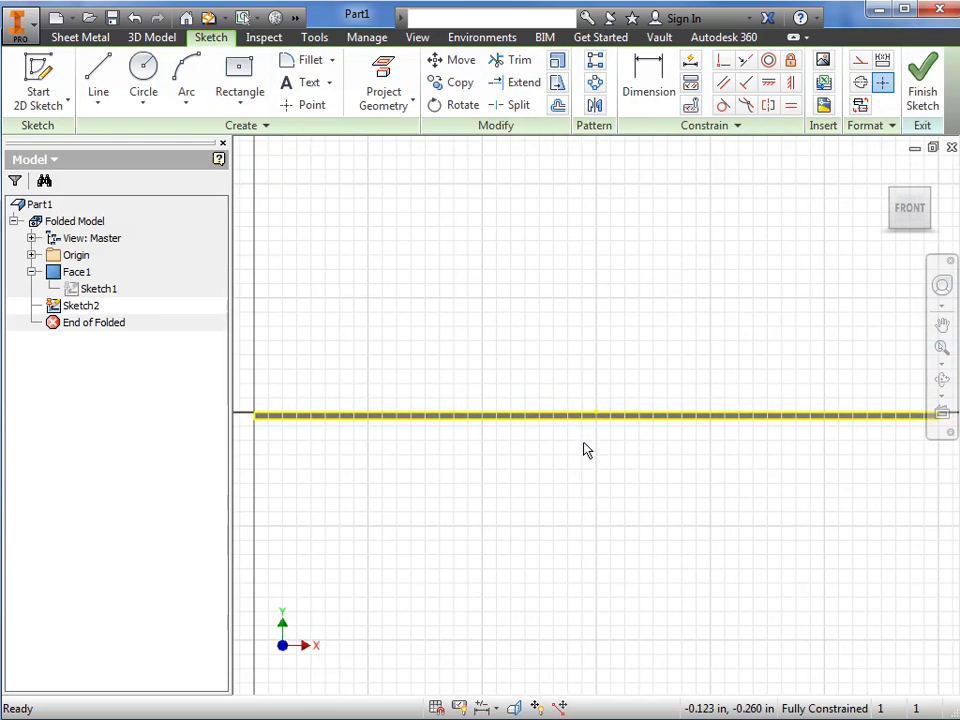
Draw a two-point corner rectangle hanging below the projected plate edge.
left_click(260, 112)
left_click(262, 138)
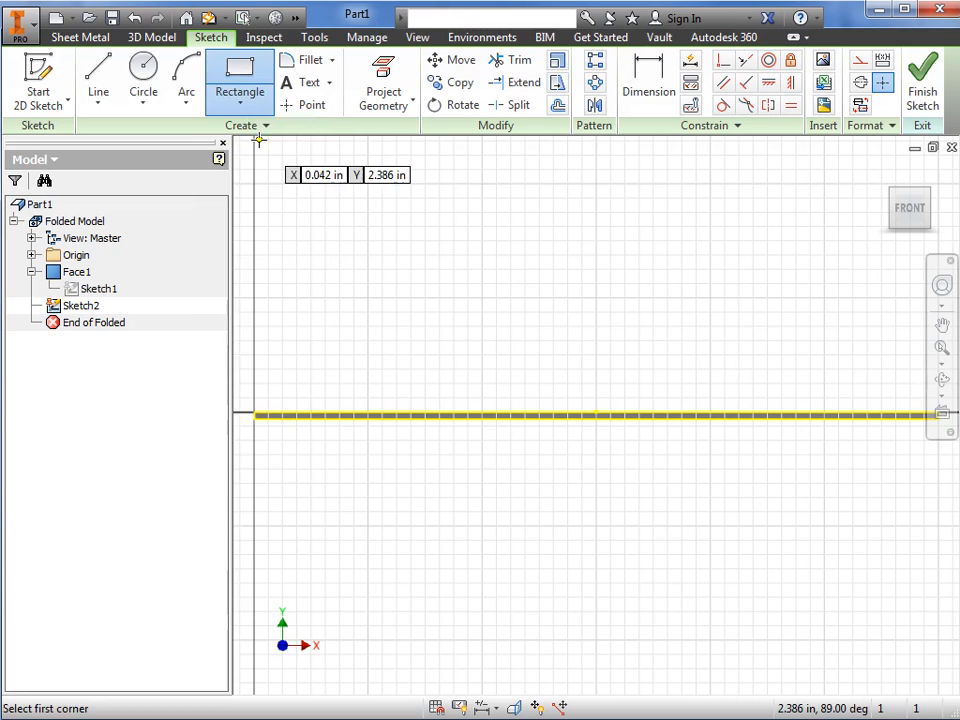
scroll(675, 403, "up", 3)
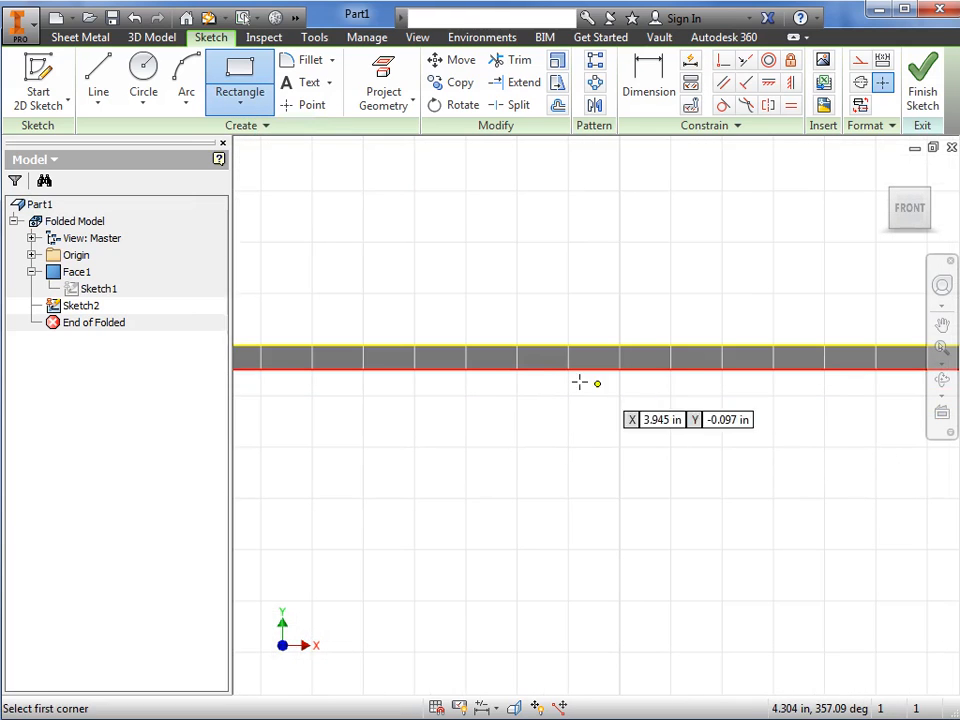
left_click(382, 370)
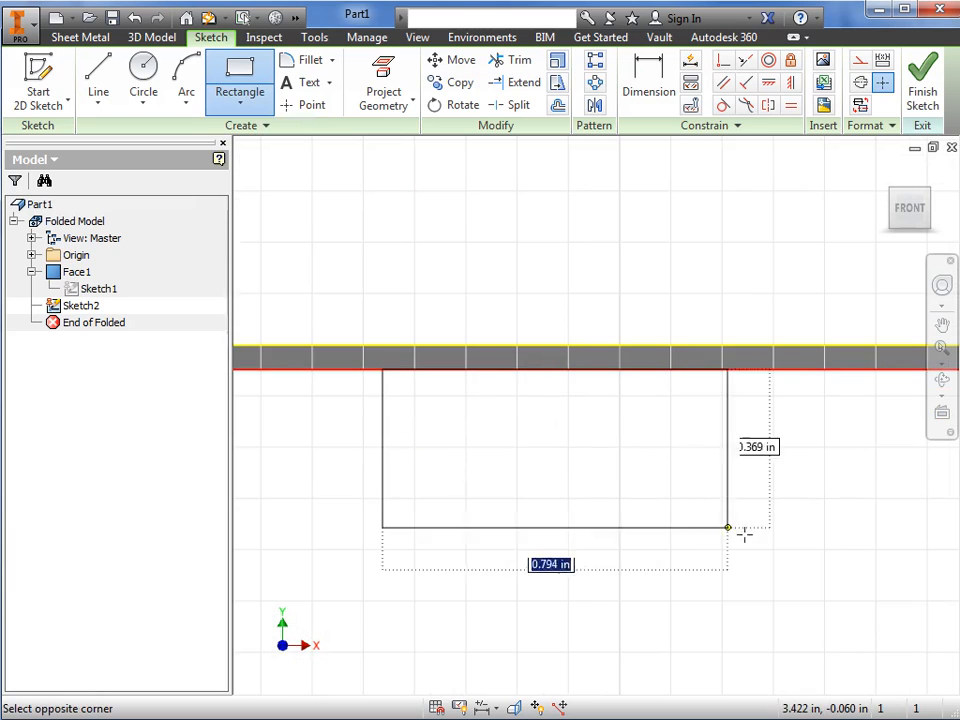
left_click(869, 590)
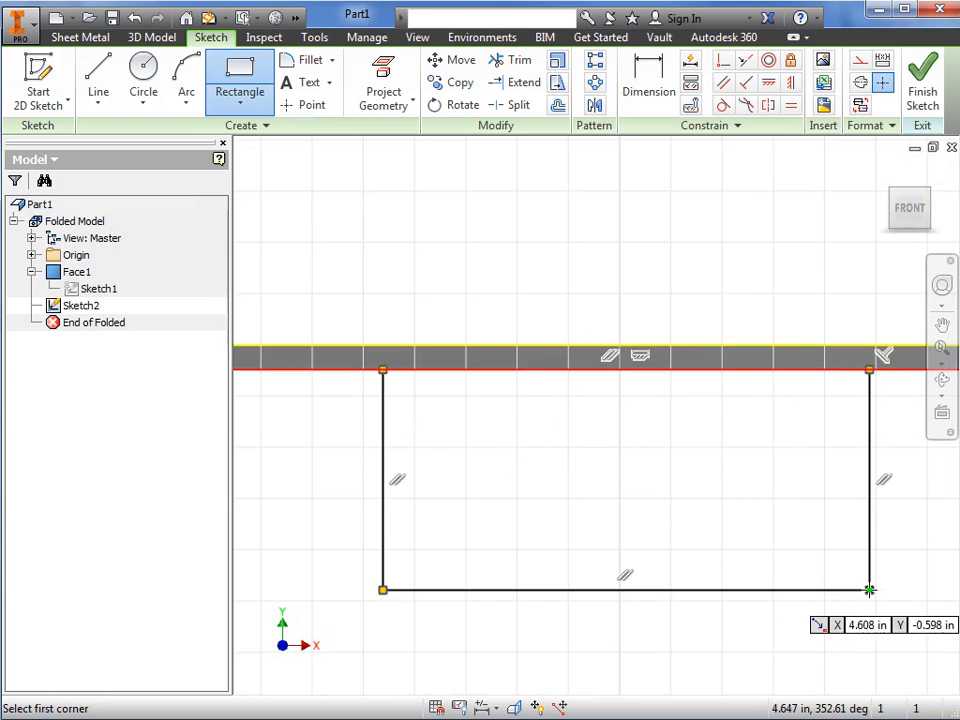
scroll(869, 590, "up", 3)
scroll(869, 590, "up", 4)
key("Escape")
middle_click_drag(869, 597, 699, 523)
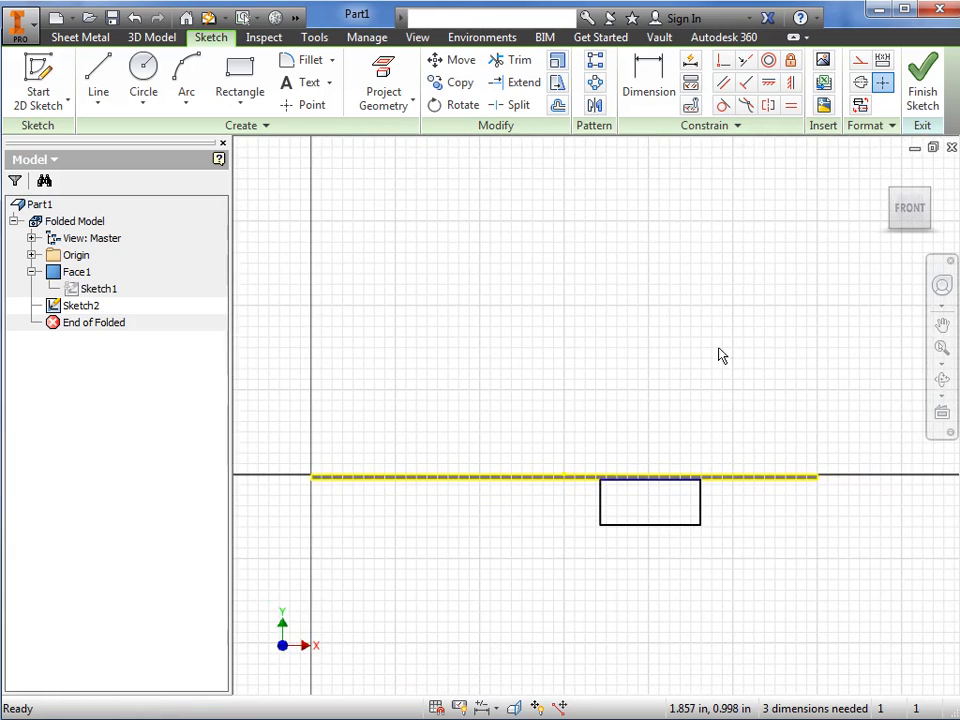
Dimension the rectangle 2 in tall and 3 in wide.
left_click(638, 108)
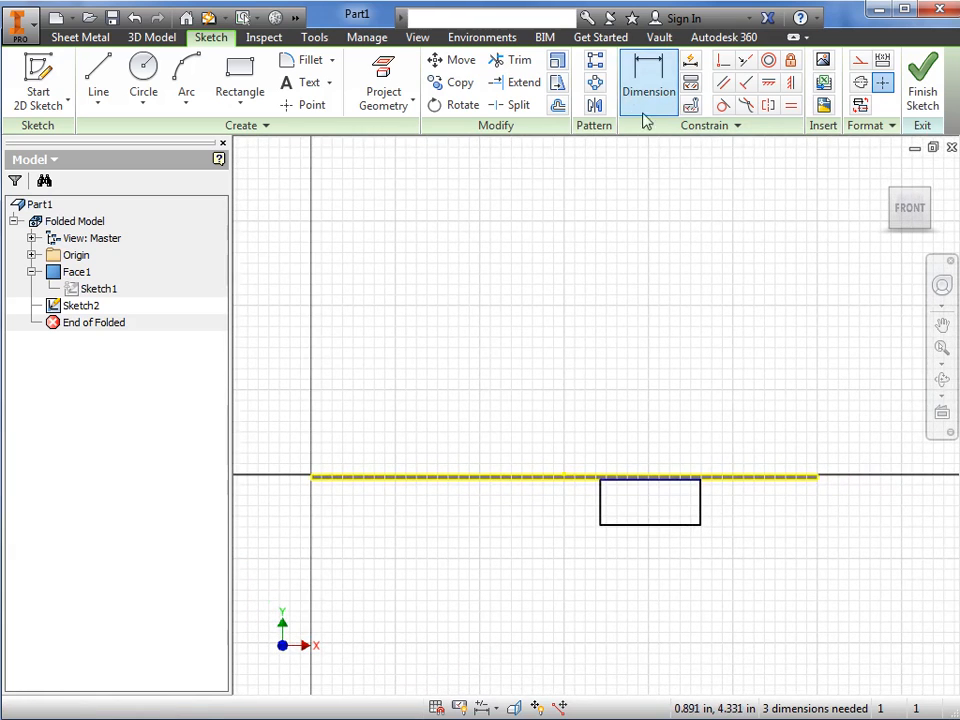
left_click(700, 507)
left_click(735, 510)
type("2")
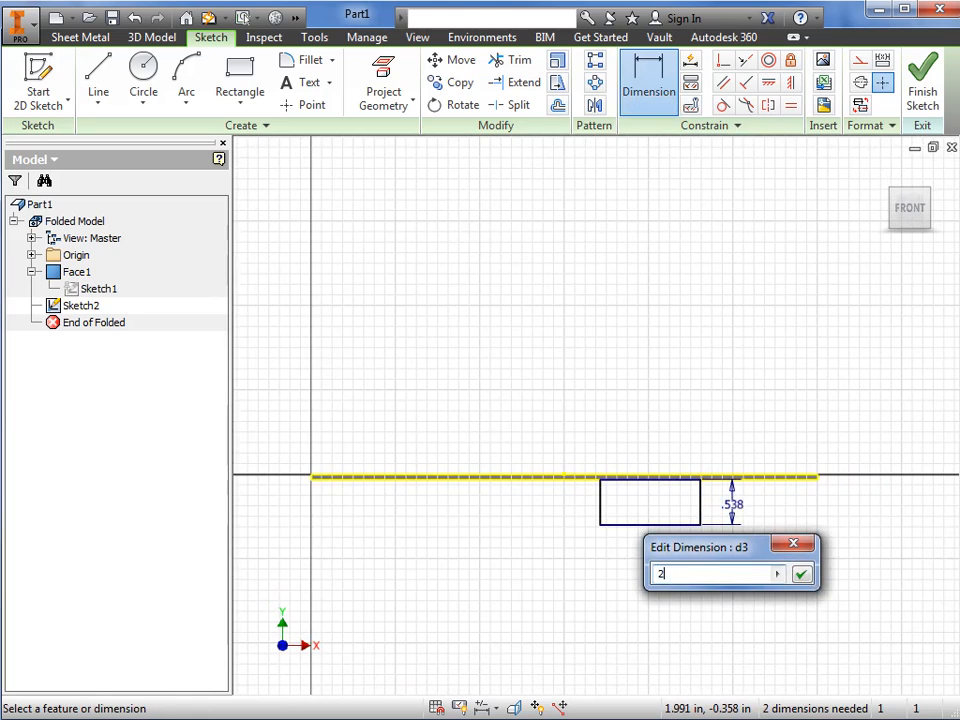
key("Return")
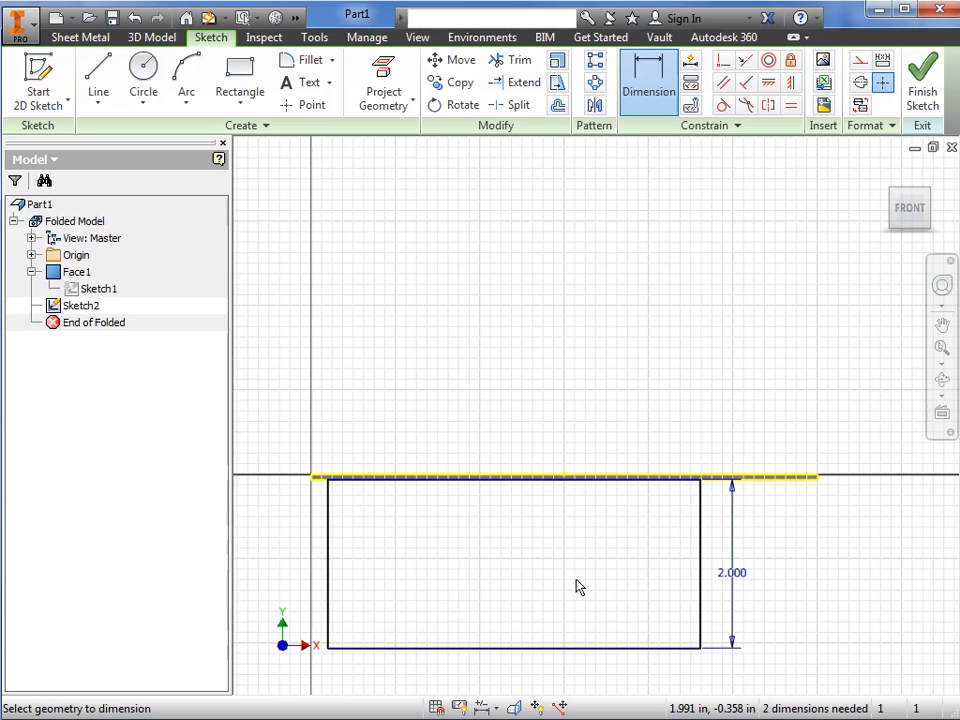
left_click(527, 647)
left_click(530, 622)
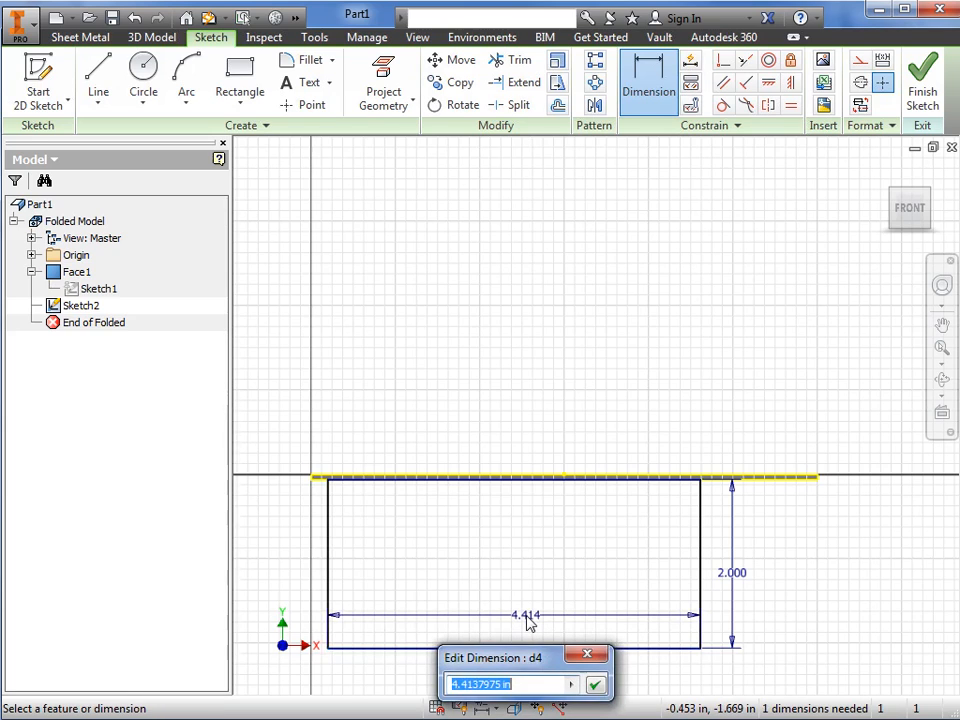
type("3")
key("Return")
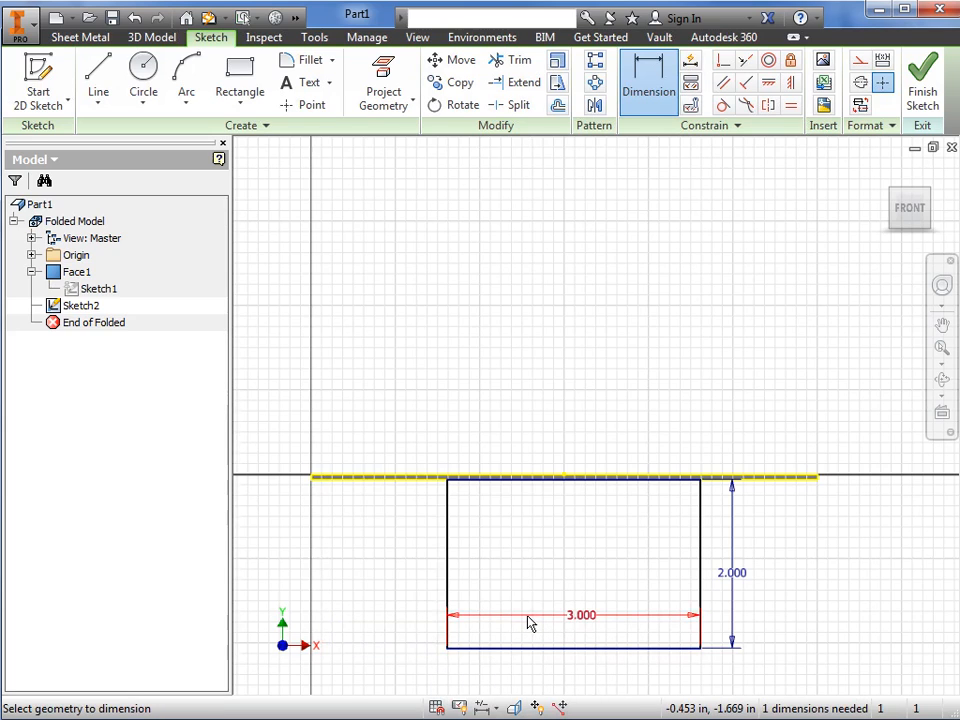
Dimension the rectangle 1.25 in from the edge's endpoint and finish the sketch.
left_click(701, 507)
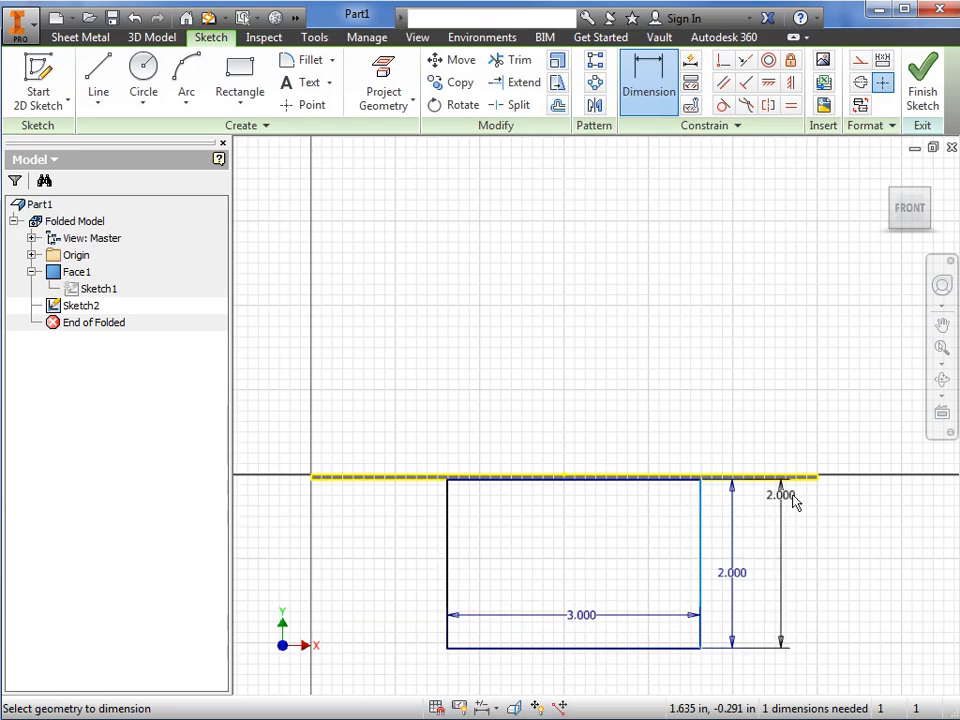
left_click(817, 478)
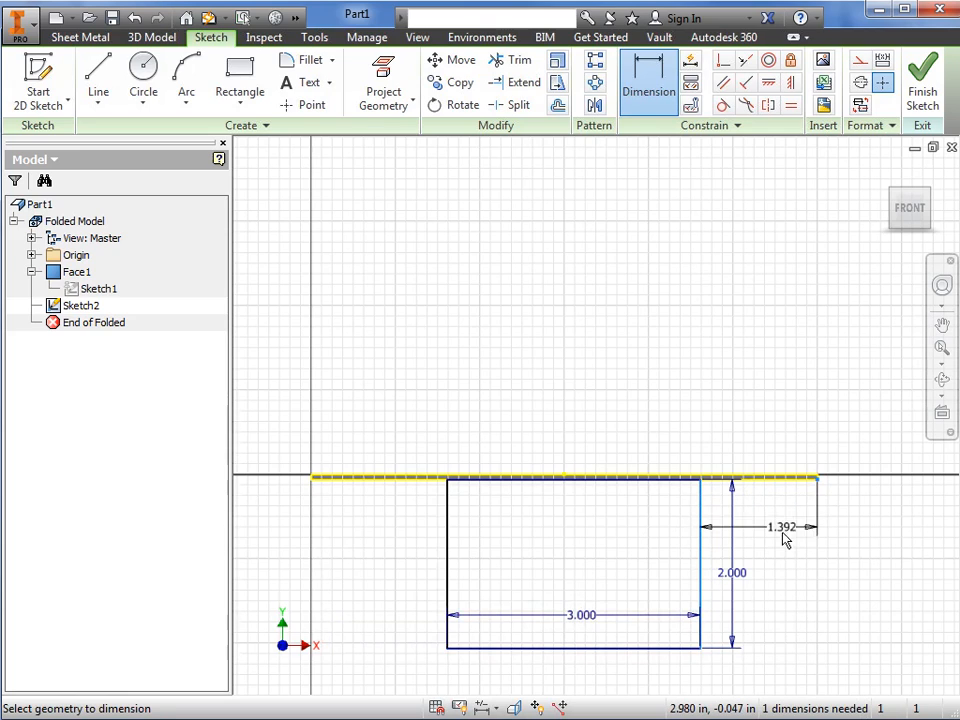
left_click(785, 540)
type("1.25")
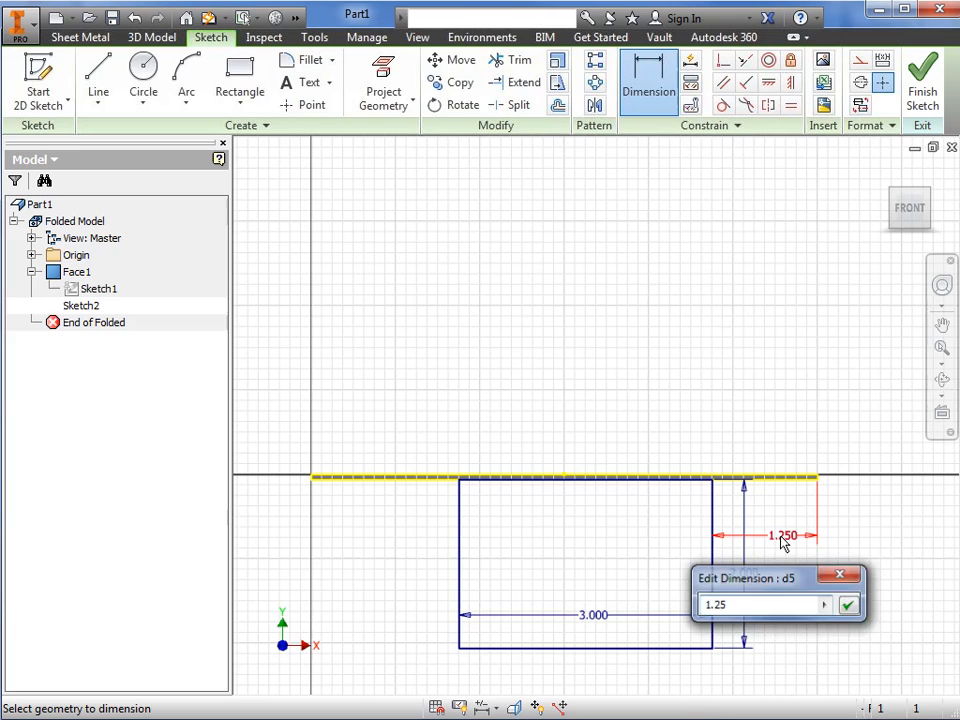
key("Return")
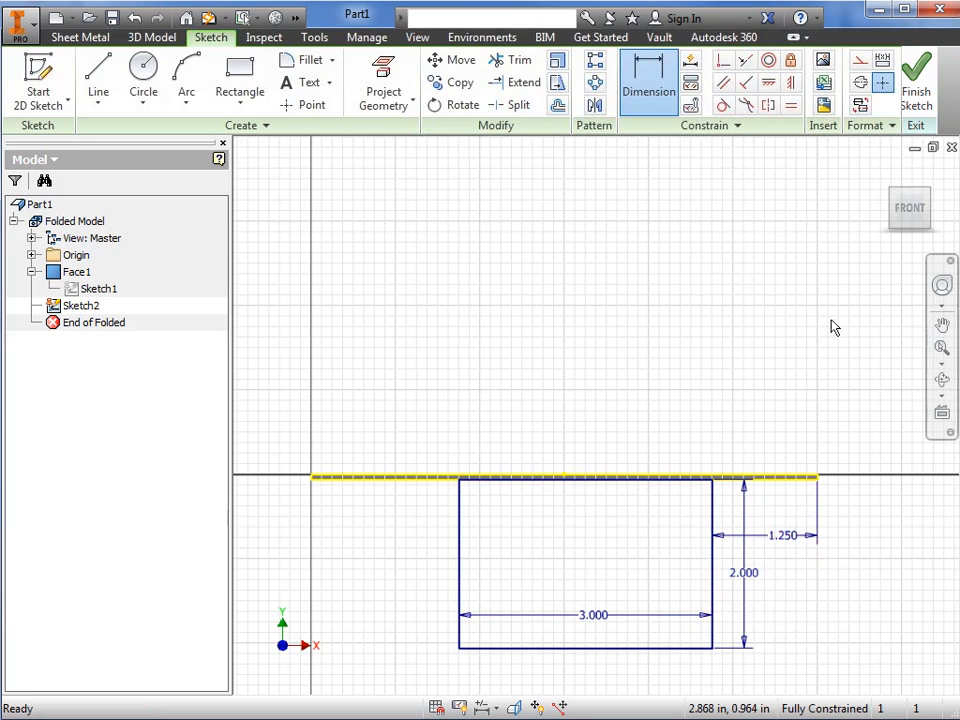
left_click(915, 85)
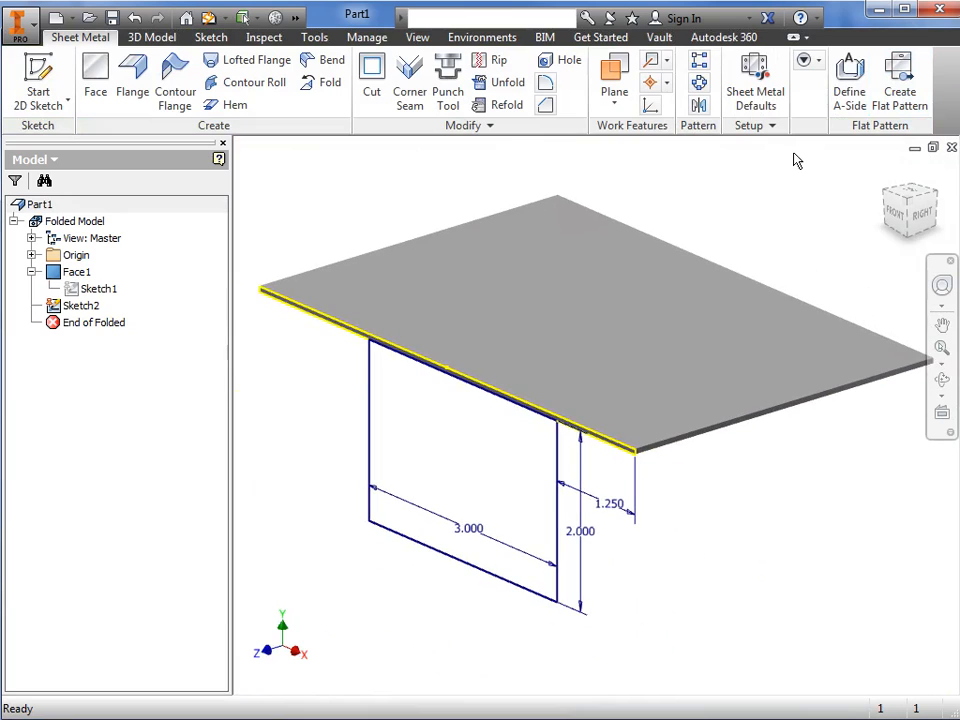
Create Face2 from the rectangle profile bent down from the plate edge, then select the plate's thin side face.
left_click(100, 80)
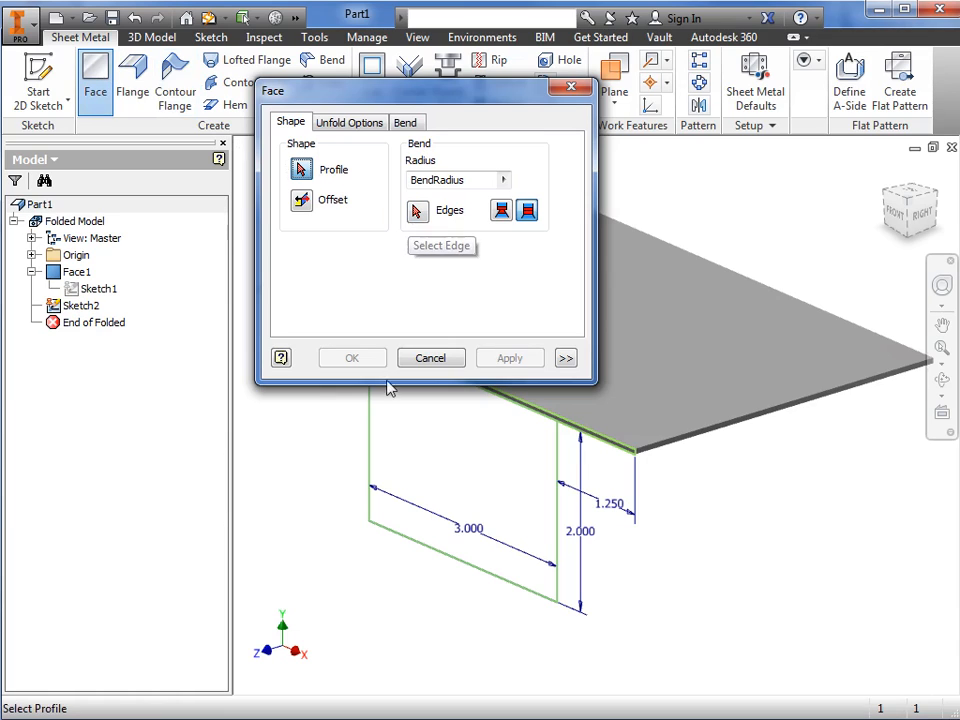
left_click(405, 425)
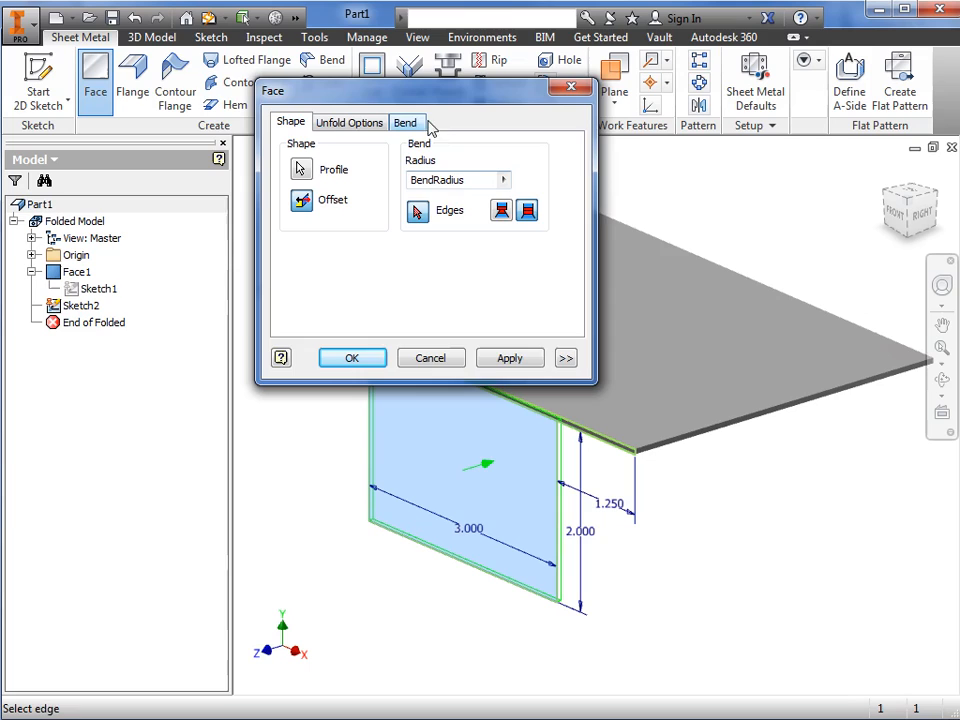
left_click_drag(425, 98, 290, 90)
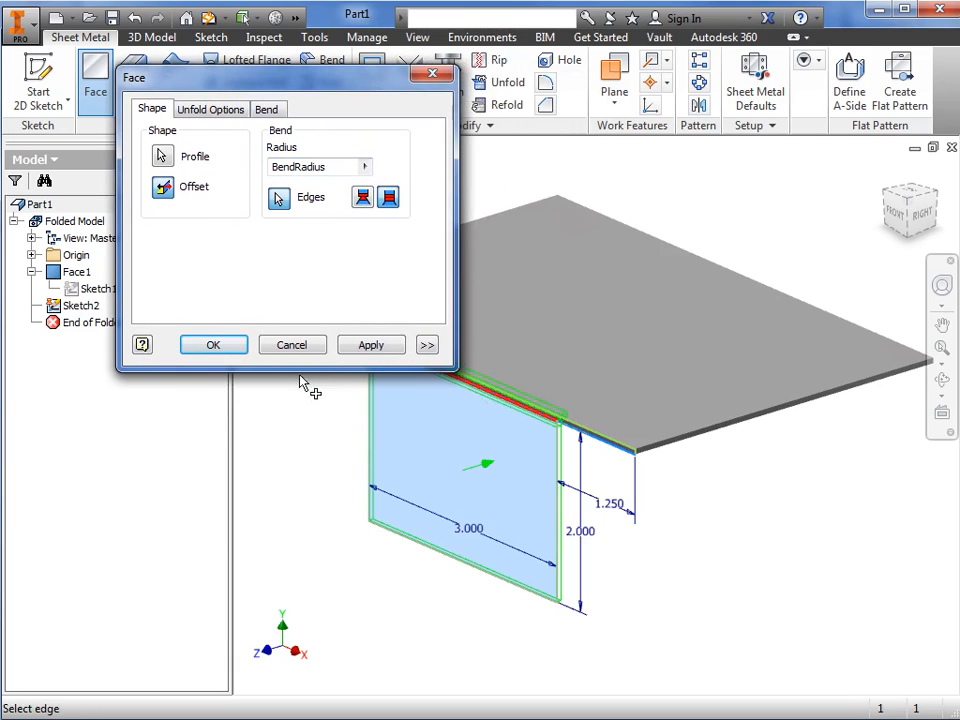
left_click(236, 346)
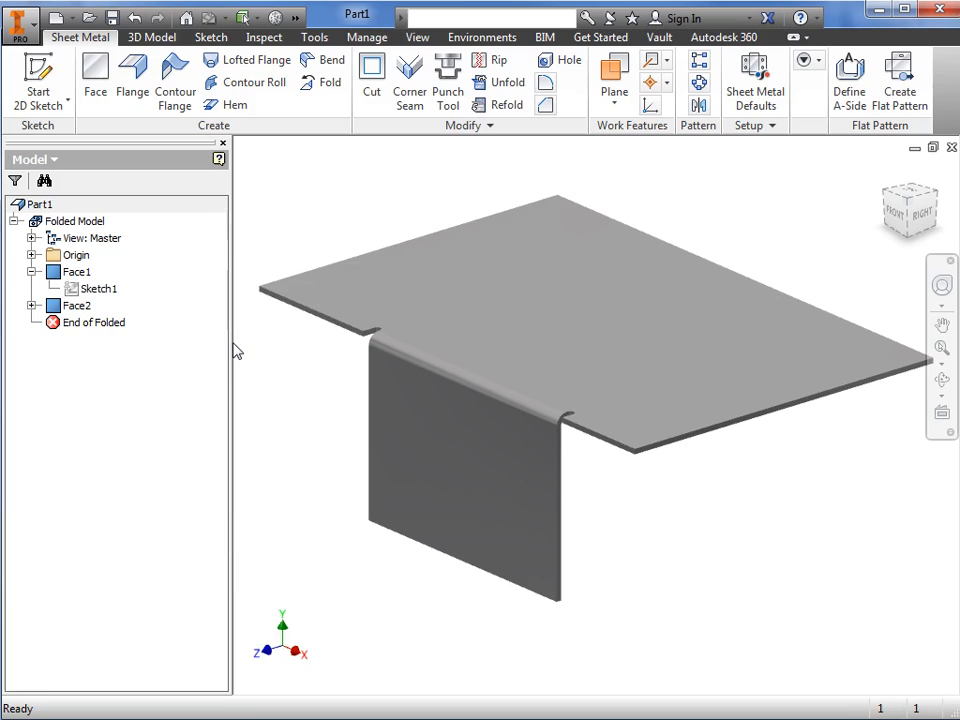
scroll(727, 435, "up", 3)
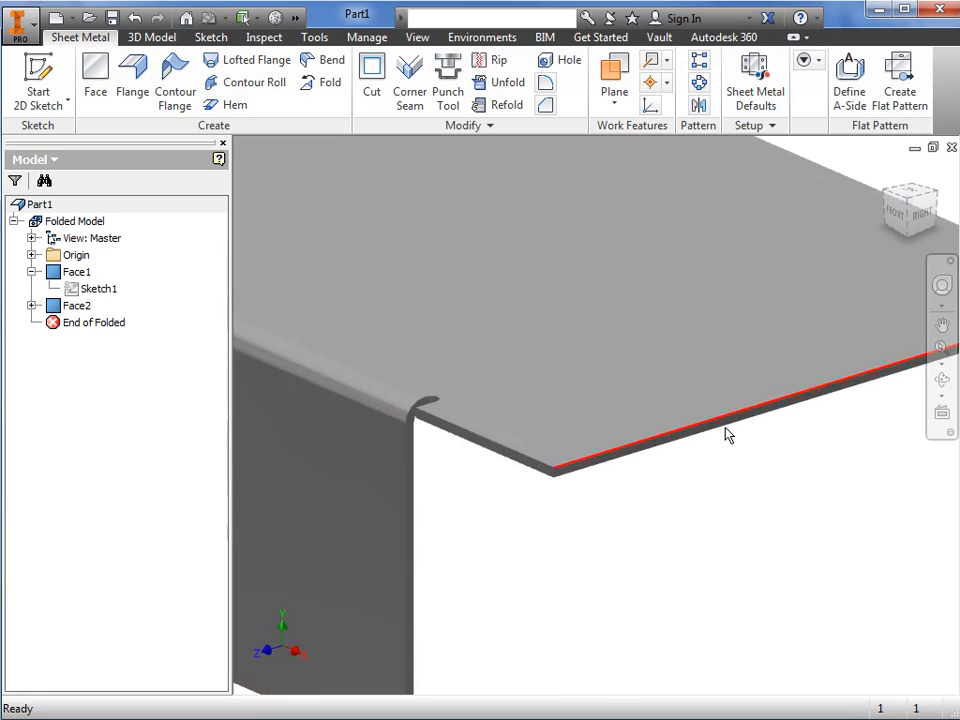
scroll(725, 430, "up", 2)
left_click(724, 418)
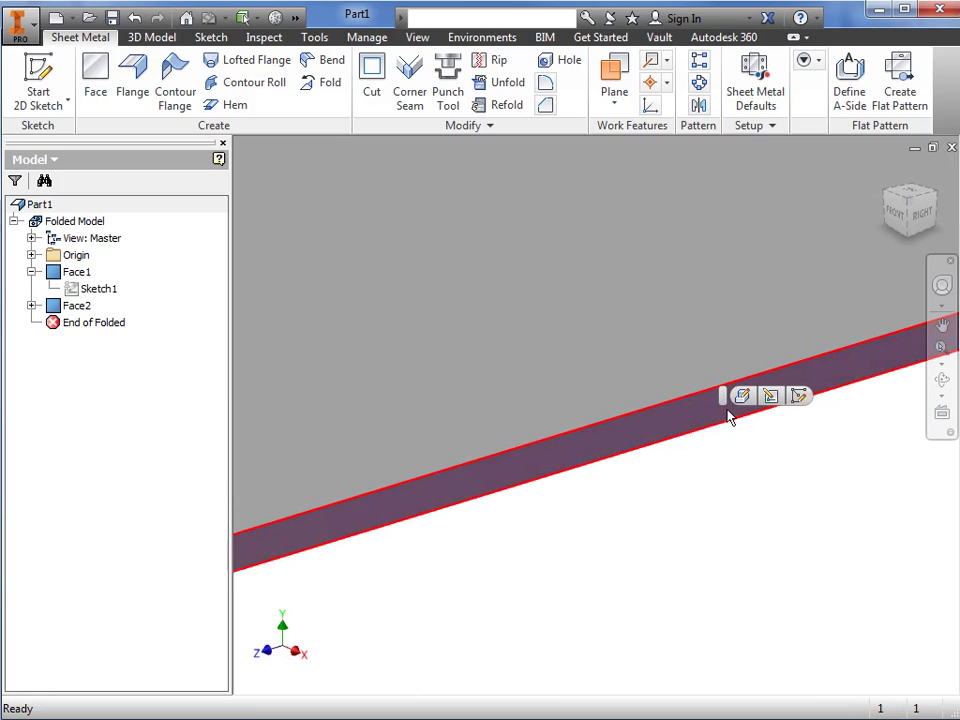
Create Sketch3 on the side face and pan to show space above the edge.
left_click(793, 396)
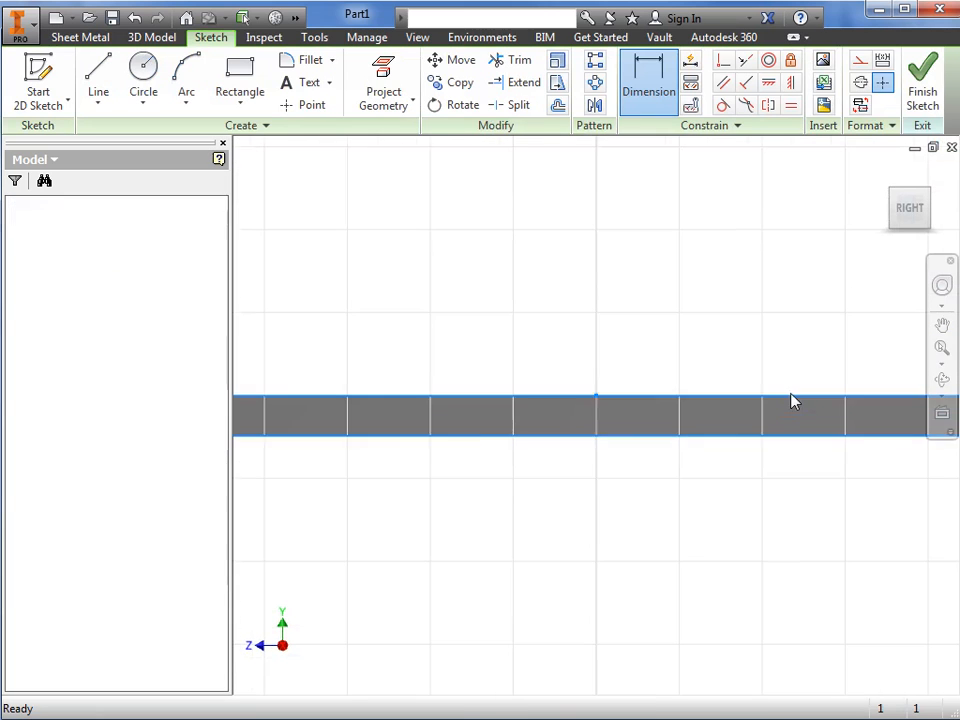
scroll(792, 398, "down", 2)
scroll(791, 394, "down", 2)
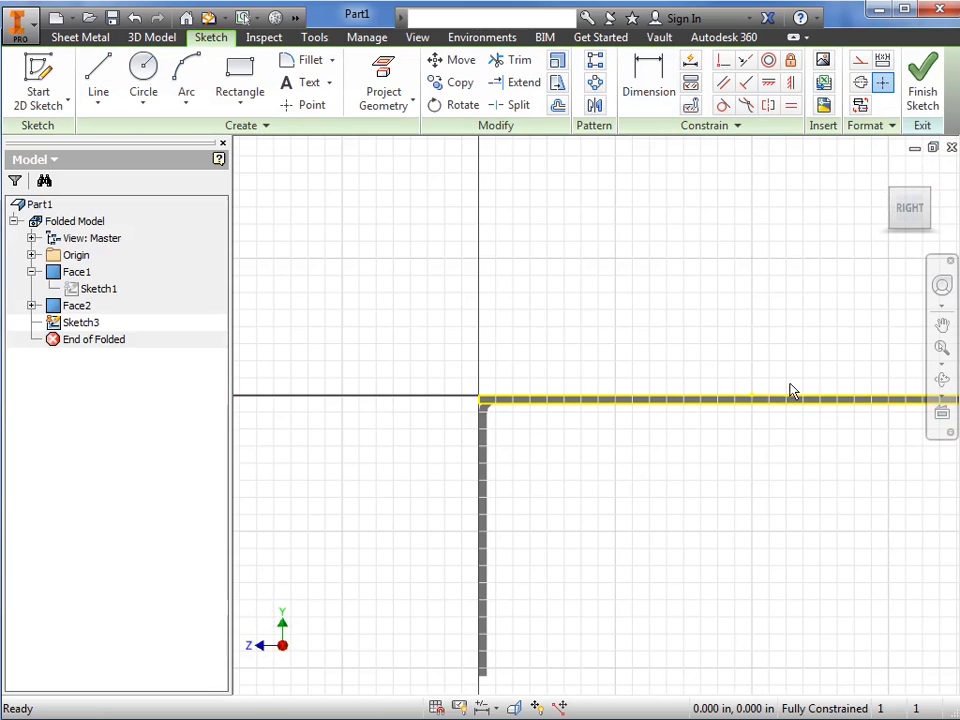
middle_click_drag(792, 337, 703, 371)
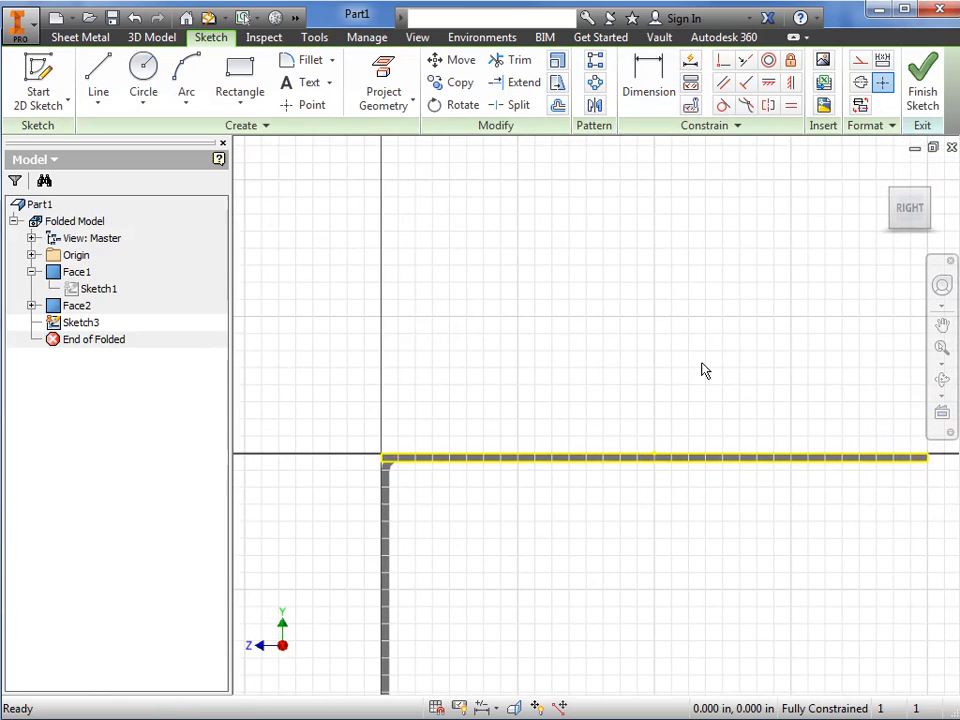
left_click(98, 82)
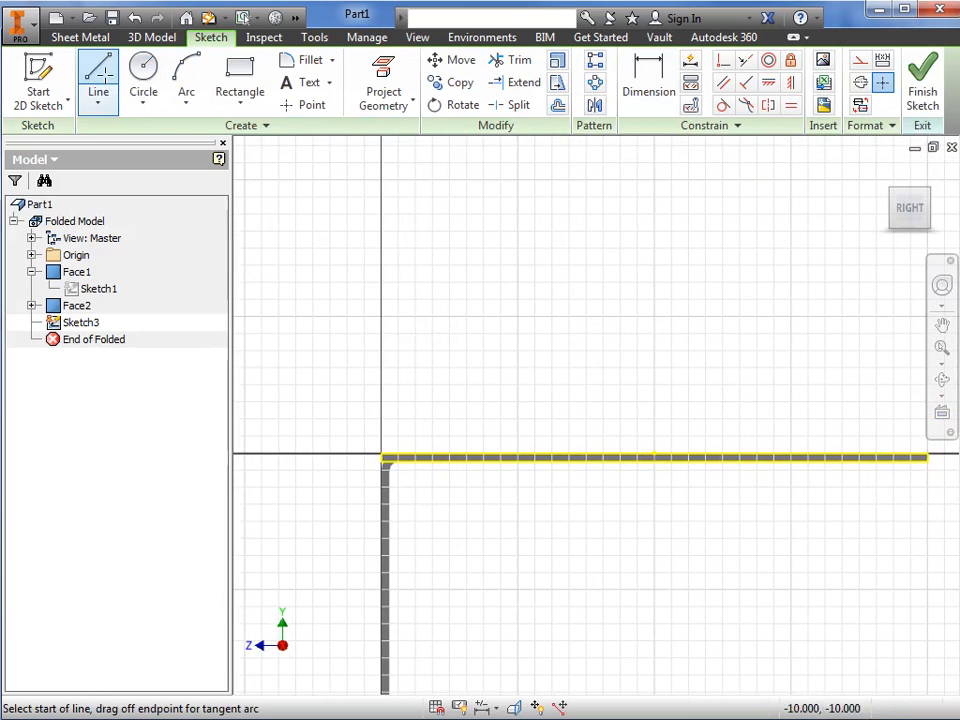
Draw a closed trapezoid with the Line tool above the plate edge.
left_click(619, 212)
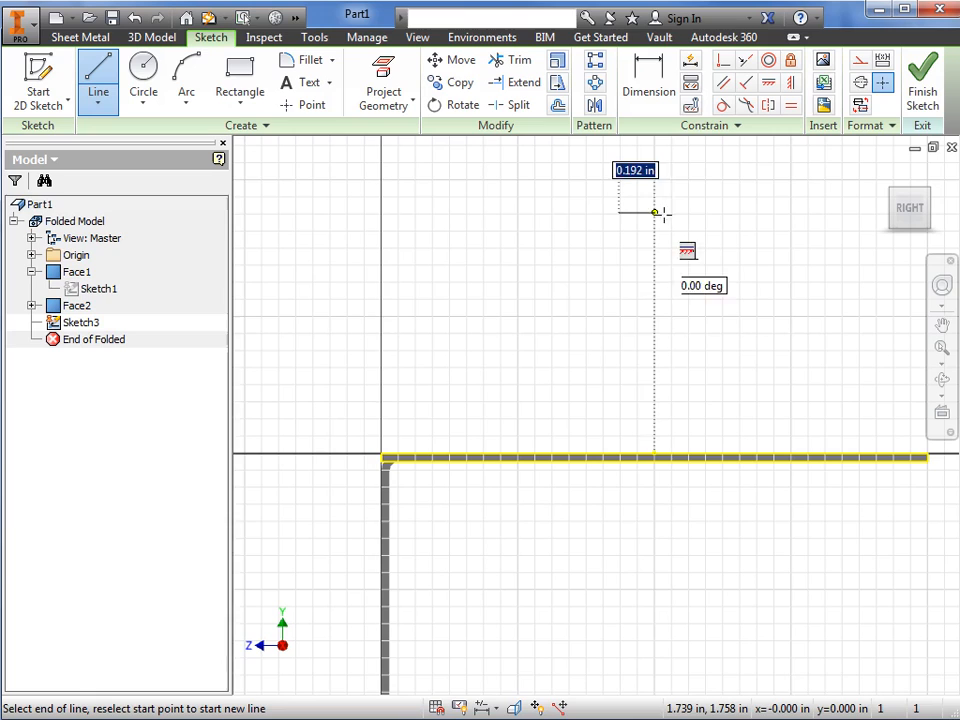
left_click(719, 213)
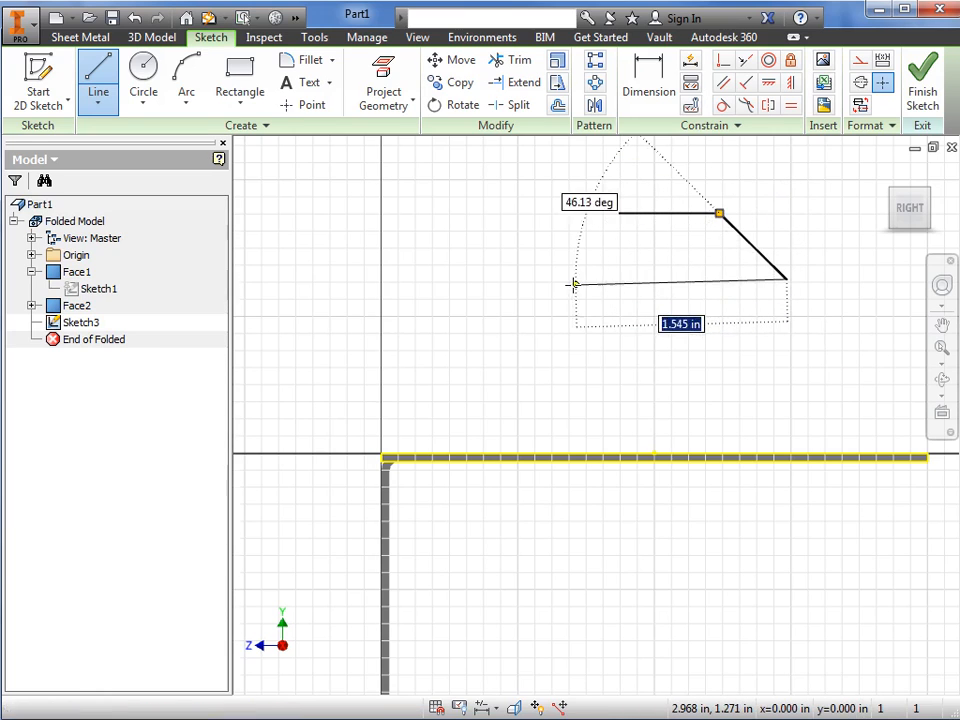
left_click(539, 280)
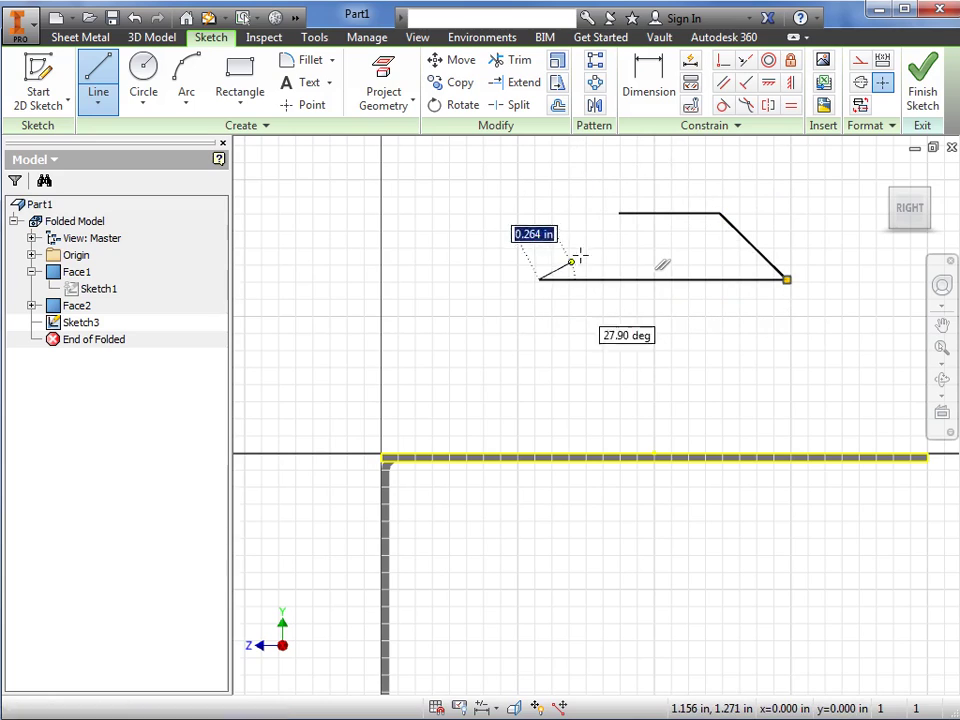
left_click(619, 213)
key("Escape")
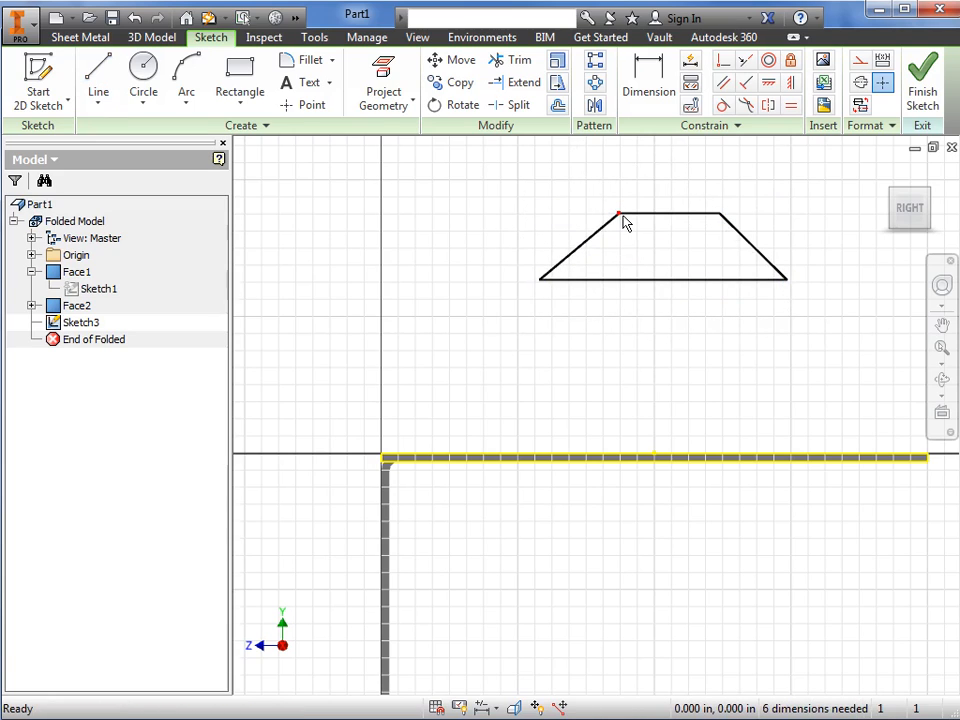
Dimension both sloped sides of the trapezoid at 50° to the base.
left_click(648, 100)
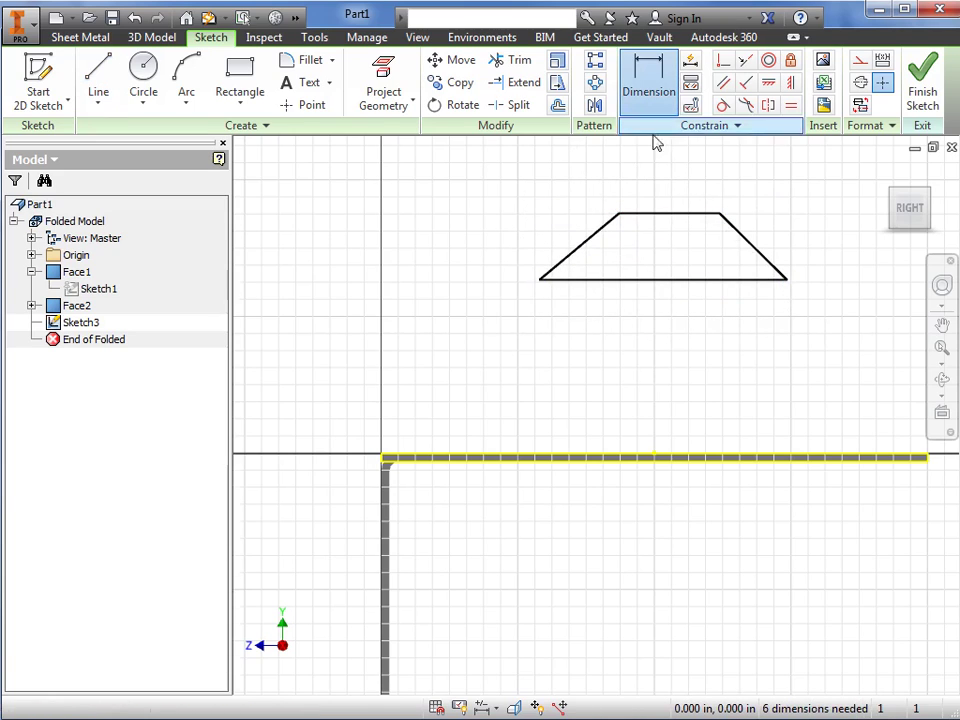
left_click(601, 239)
left_click(620, 279)
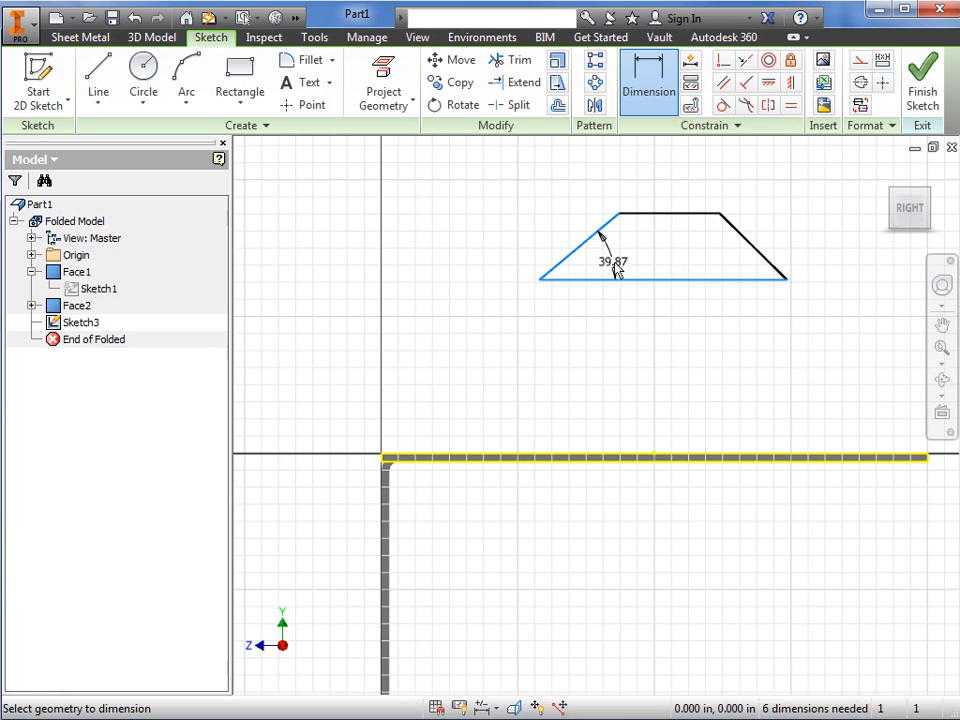
left_click(617, 271)
type("50")
key("Return")
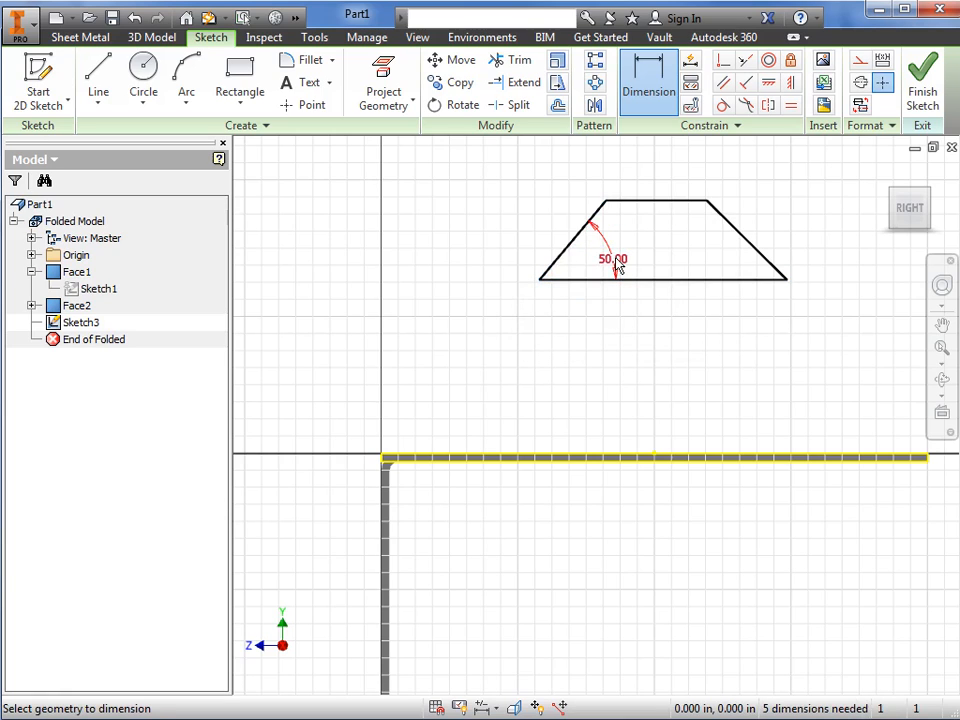
left_click(722, 279)
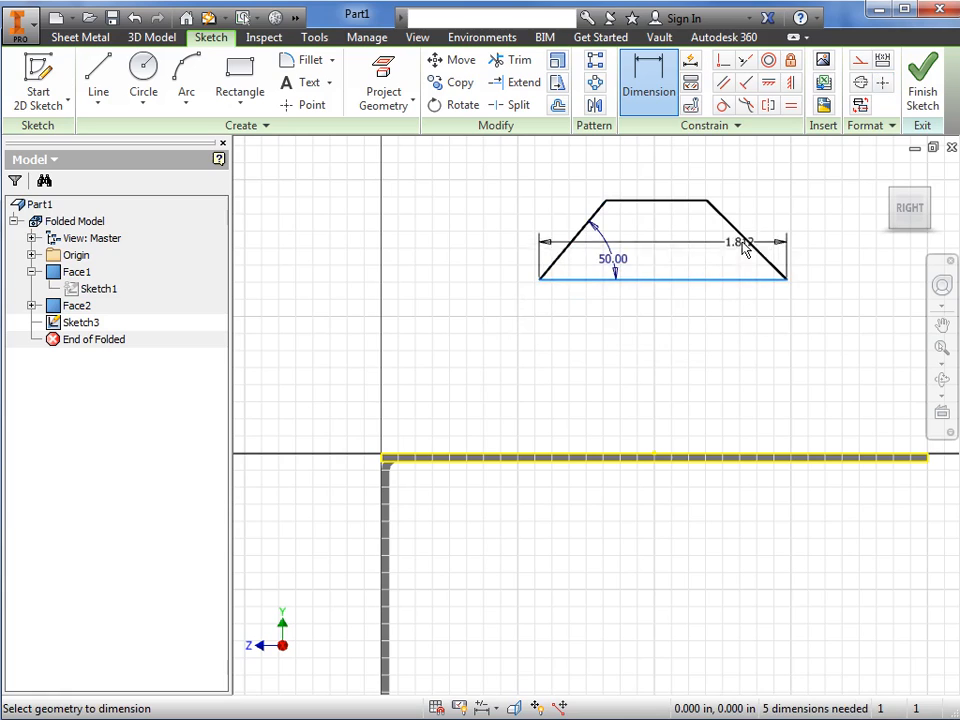
left_click(750, 245)
left_click(708, 258)
type("50")
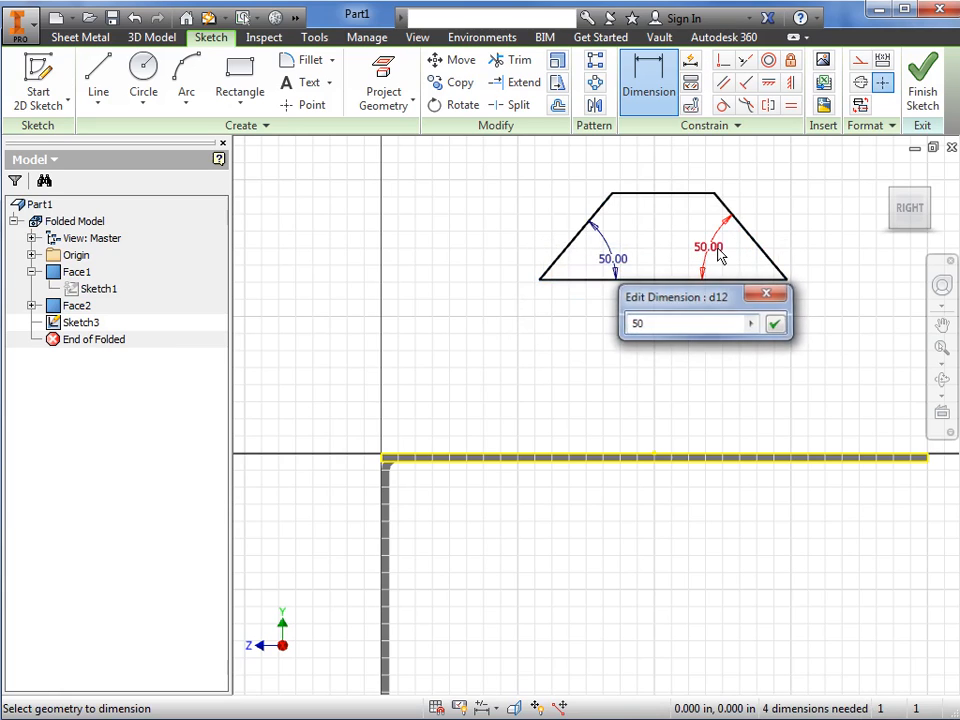
key("Return")
Dimension the base 1.500, the top .700 and the base 1.000 above the plate edge.
left_click(686, 280)
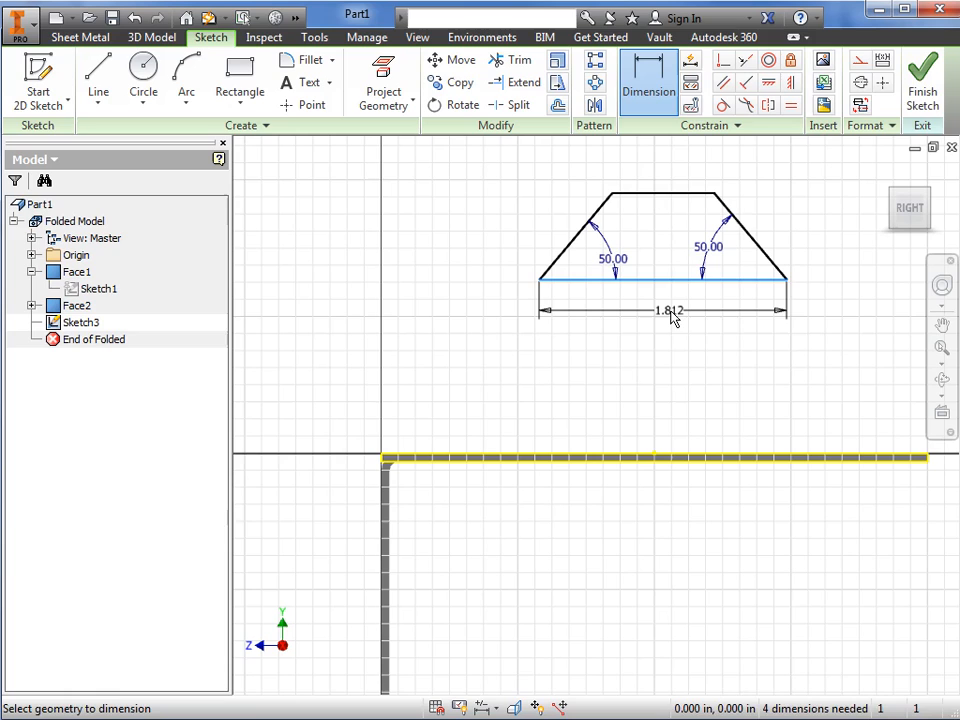
left_click(673, 318)
type("1.5")
key("Return")
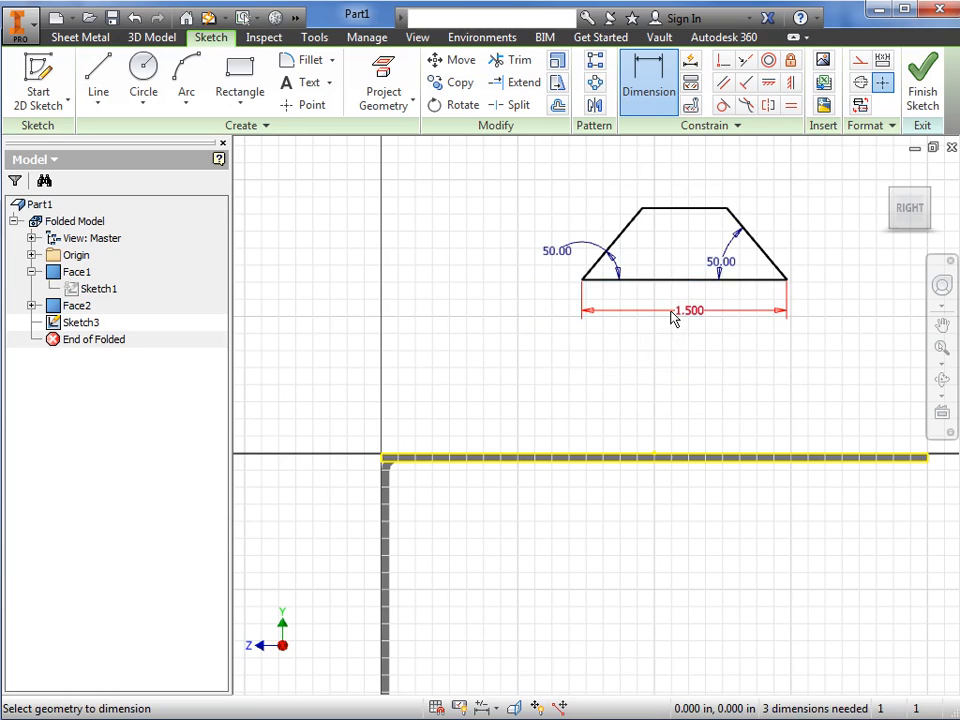
left_click(682, 208)
left_click(684, 197)
type(".7")
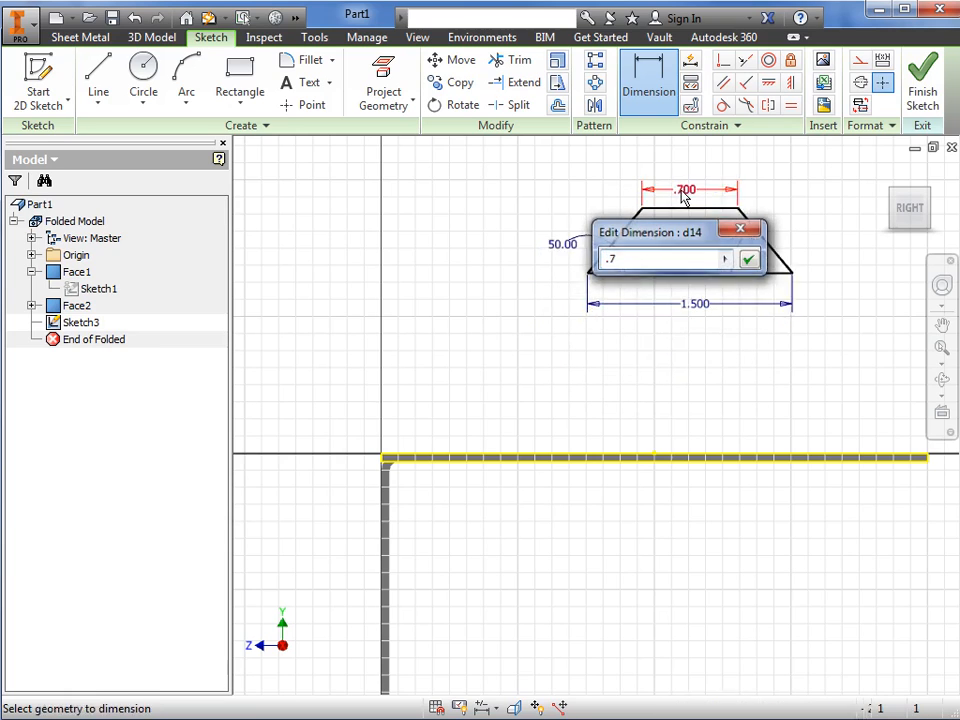
key("Return")
left_click(685, 273)
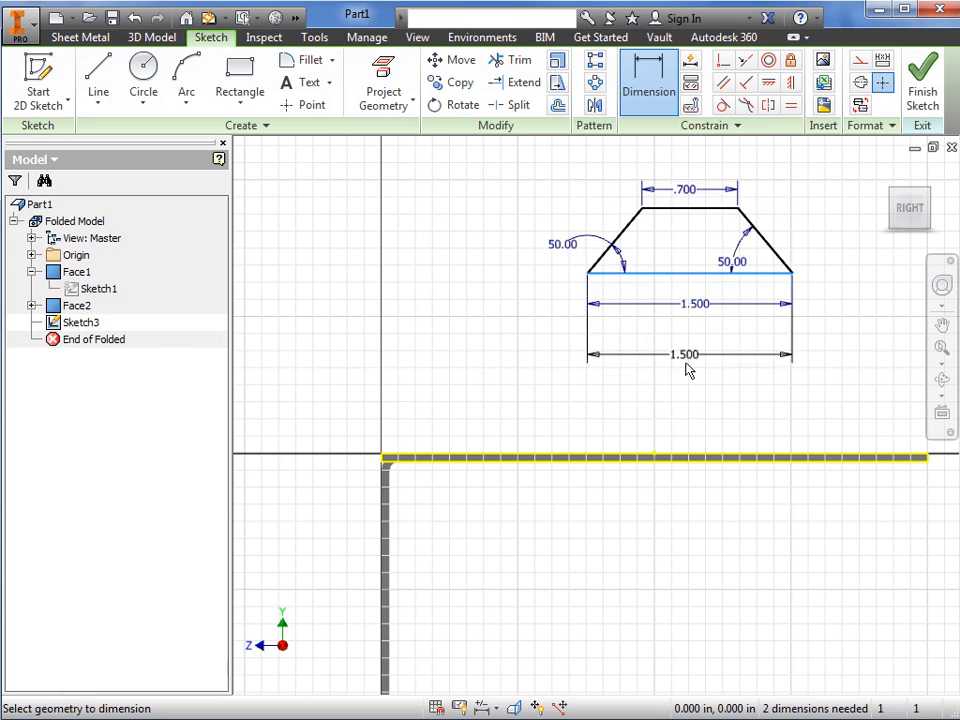
left_click(692, 457)
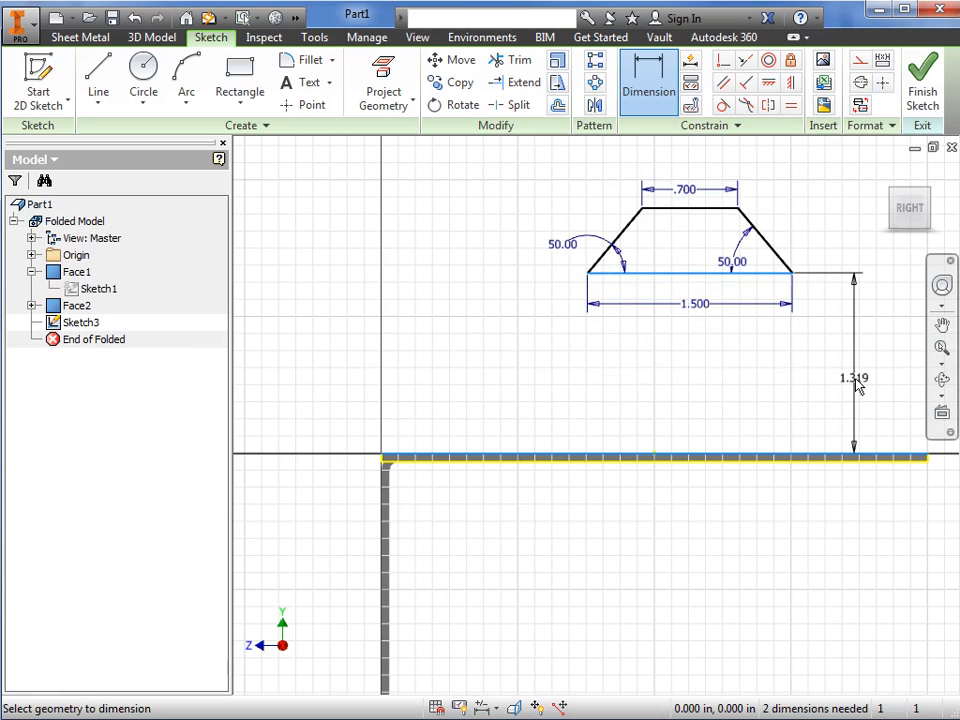
left_click(856, 387)
type("1")
key("Return")
key("Escape")
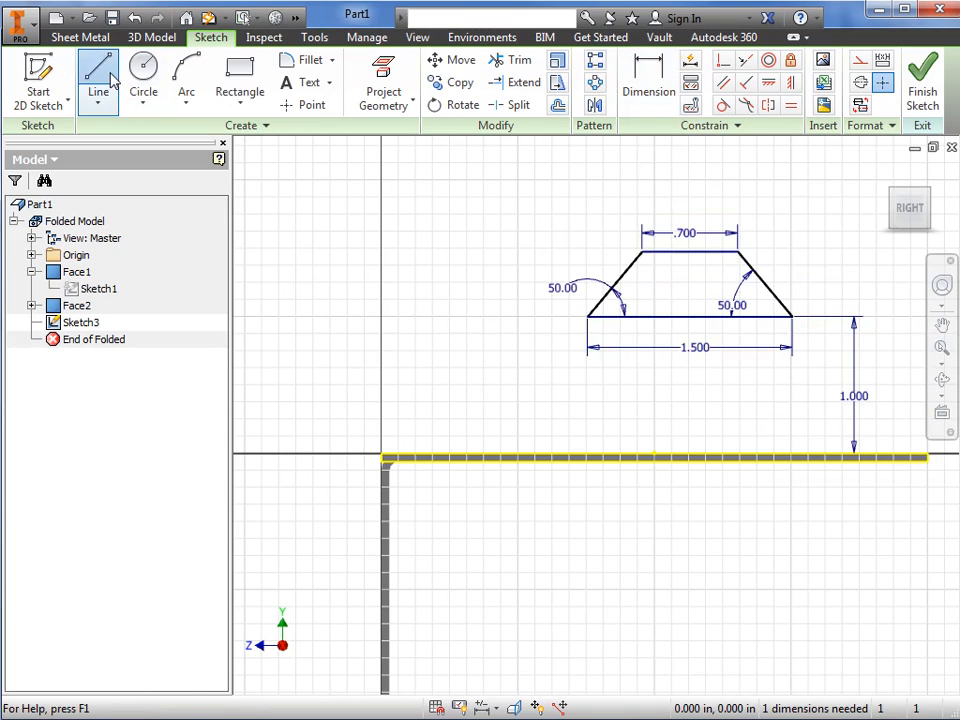
Draw a line from the base midpoint to the plate edge, make it construction and vertical.
left_click(111, 76)
left_click(692, 317)
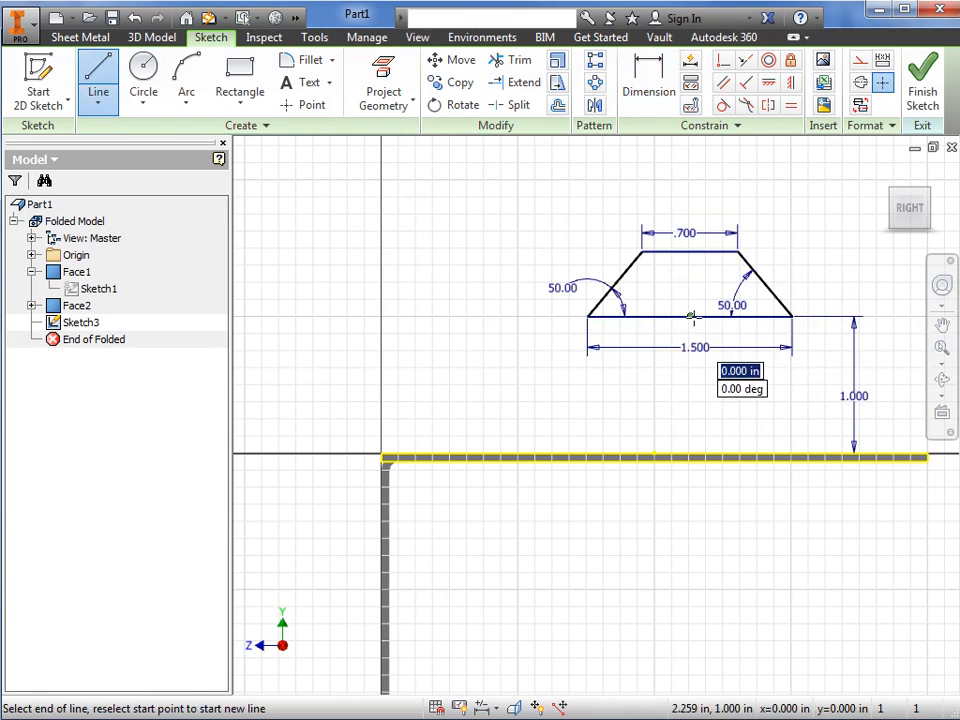
left_click(655, 455)
key("Escape")
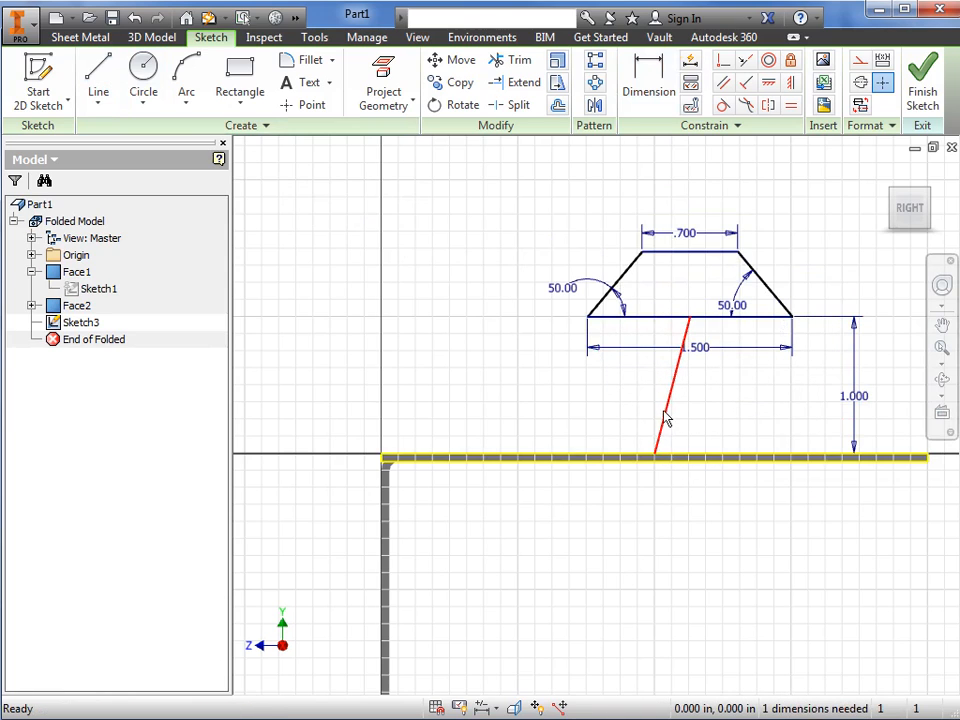
left_click(667, 420)
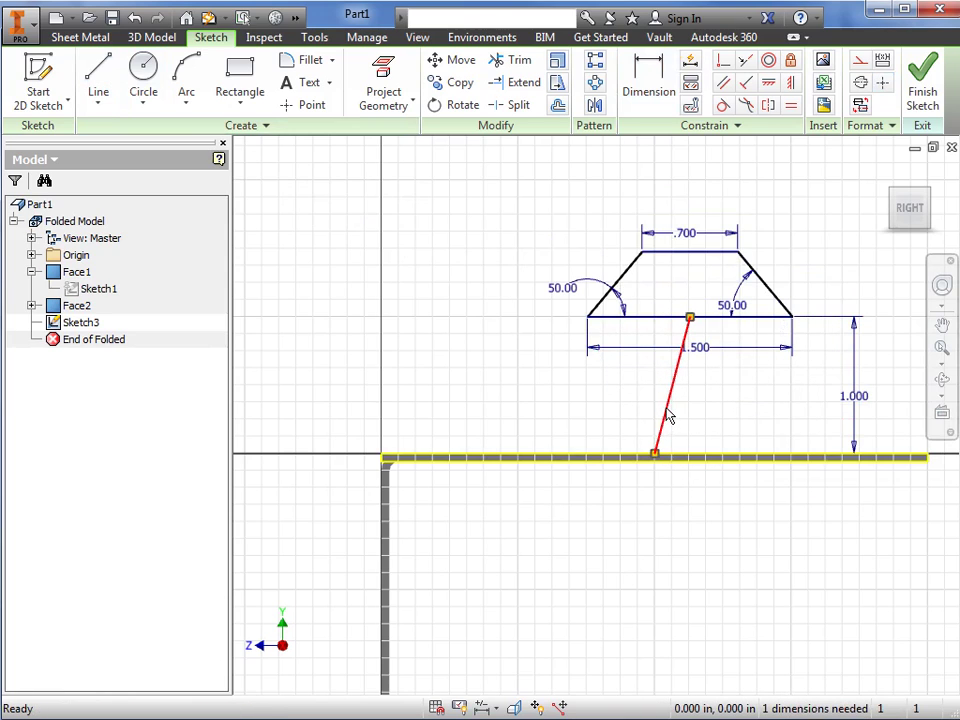
left_click(858, 62)
left_click(790, 84)
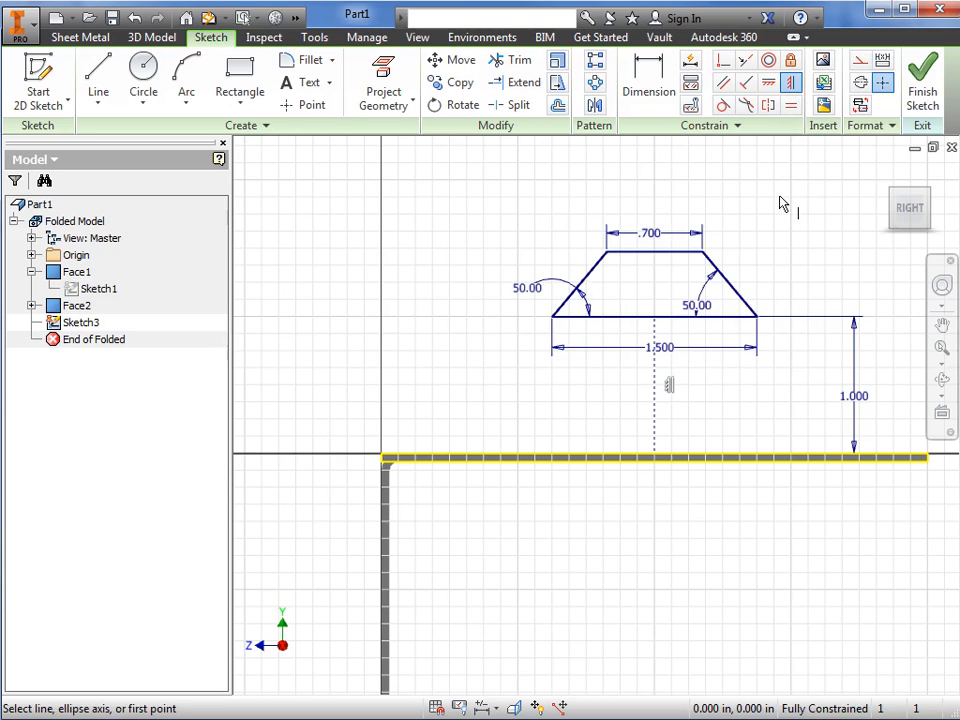
Finish Sketch3 and start a sheet-metal Face feature from the trapezoid sketch.
left_click(922, 78)
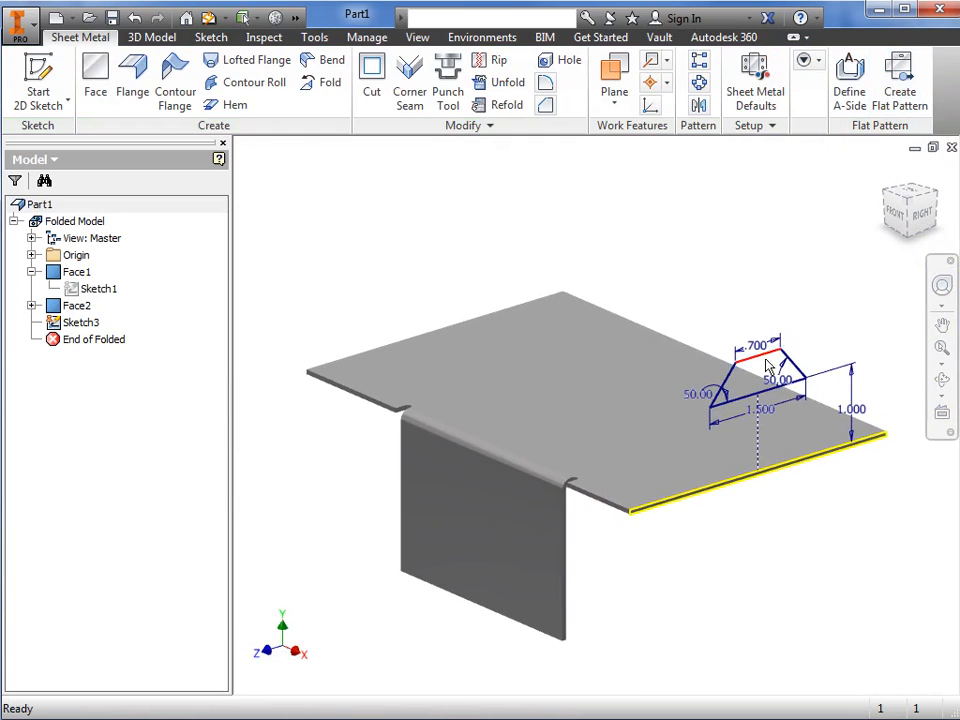
left_click(762, 390)
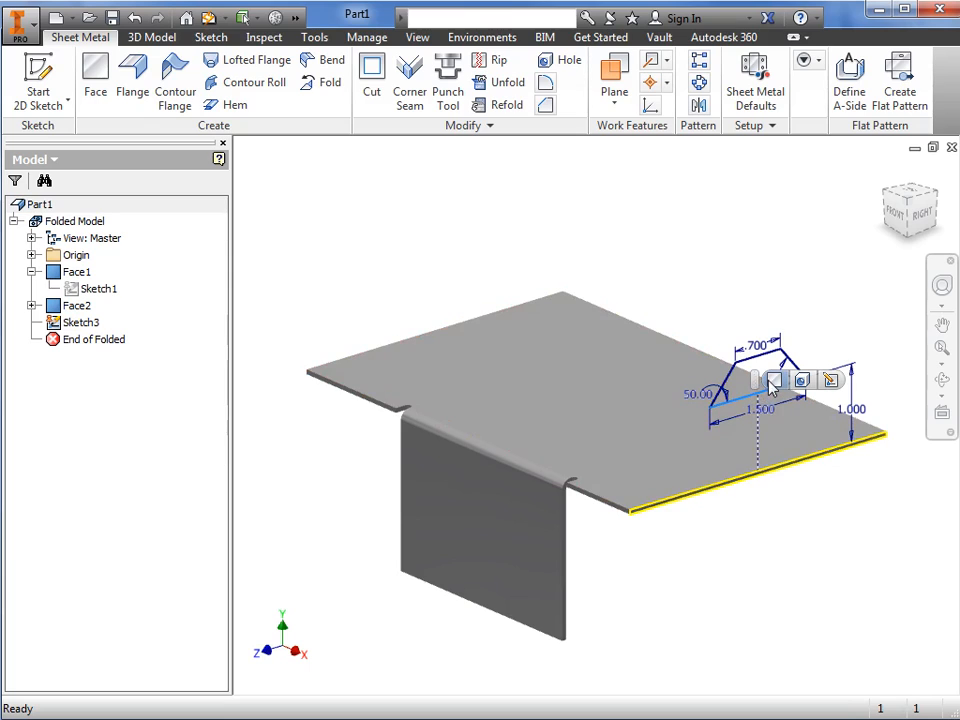
left_click(773, 382)
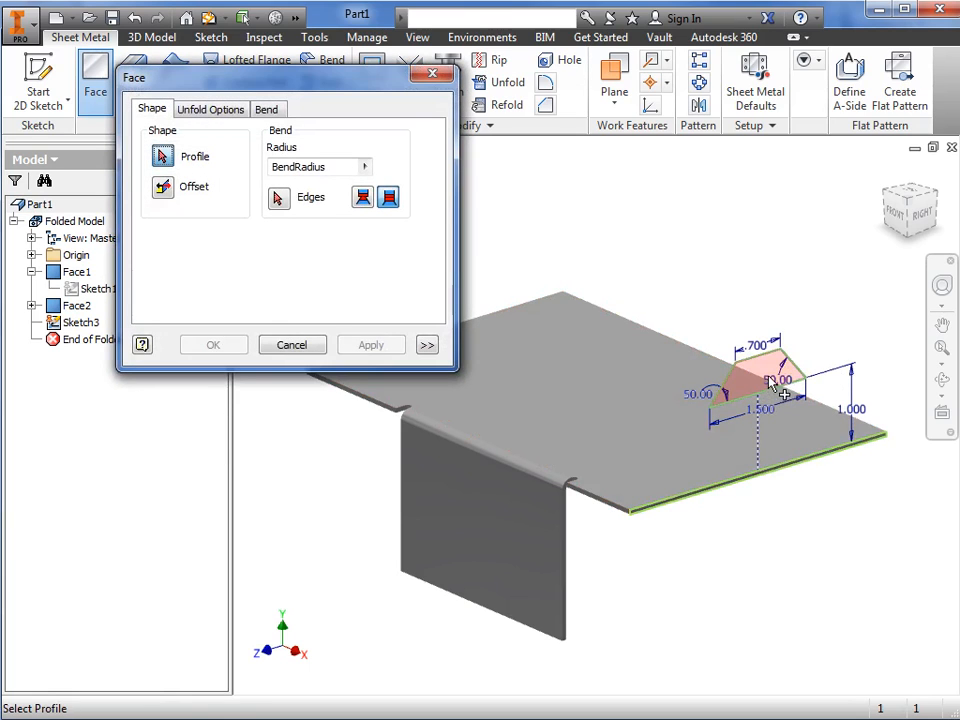
Create Face3 from the trapezoid profile, bent up from the plate's front edge.
left_click(769, 381)
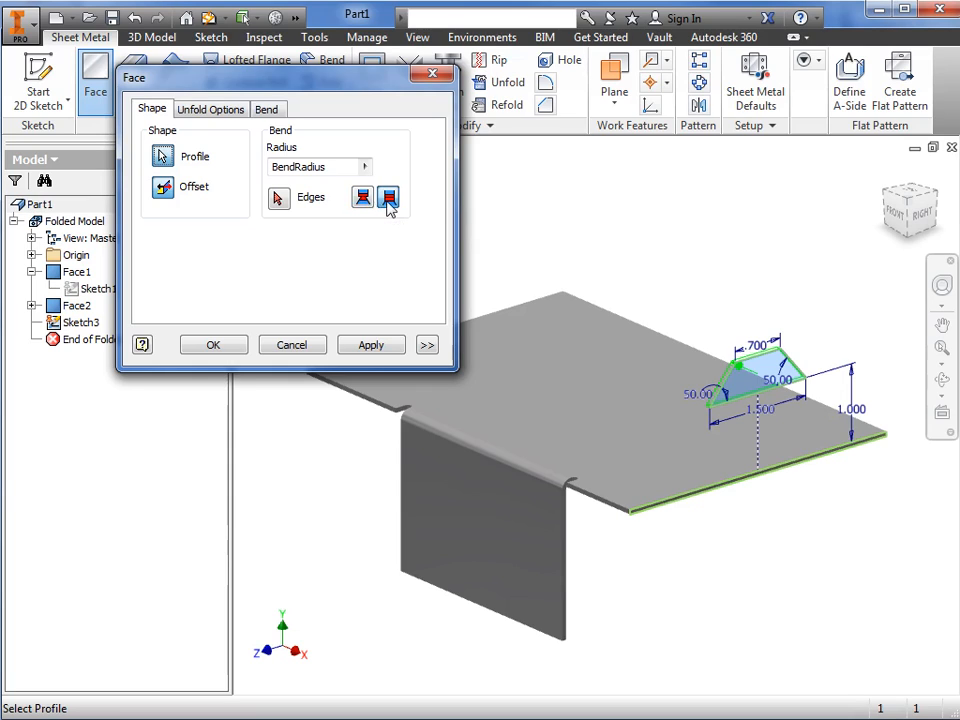
left_click(280, 199)
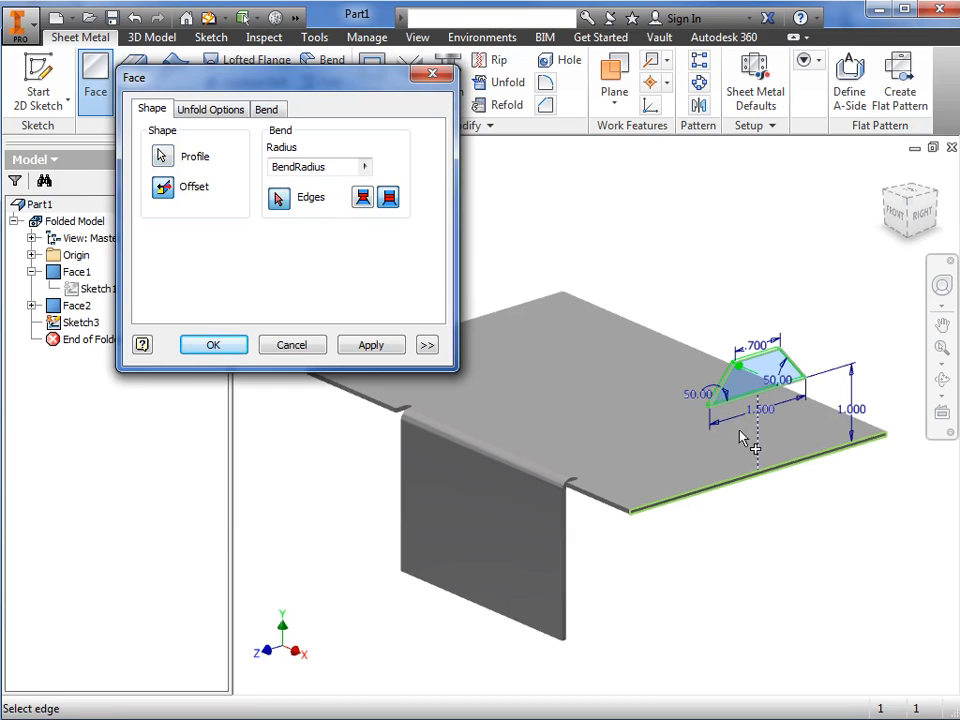
left_click(745, 481)
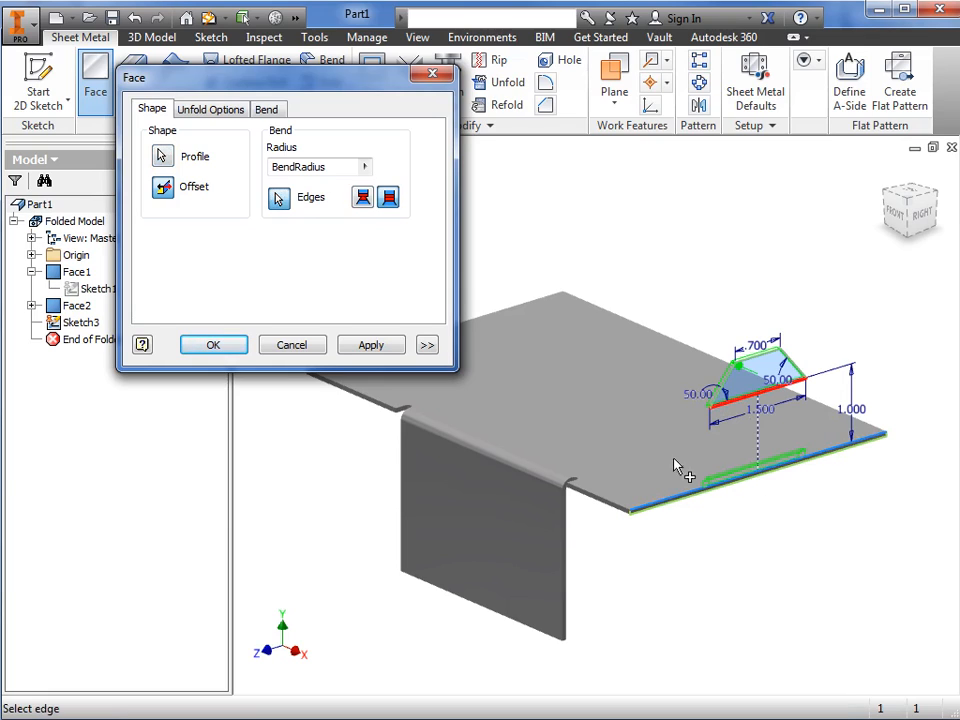
left_click(210, 347)
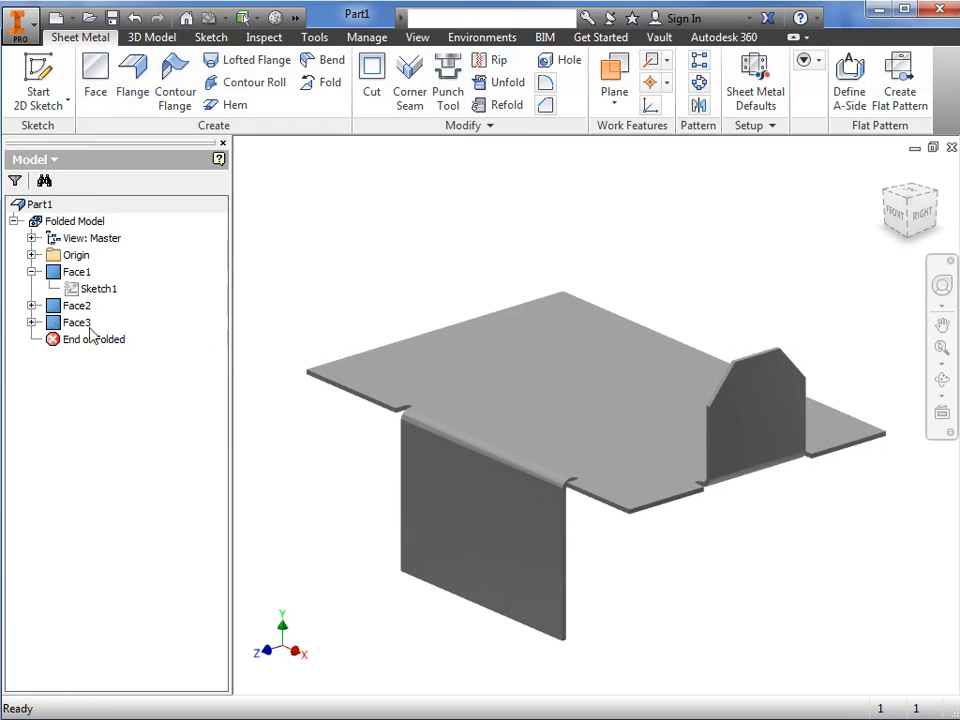
Edit Face3 and set its bend to Extend Bend Aligned with the plate edges.
right_click(75, 322)
left_click(80, 373)
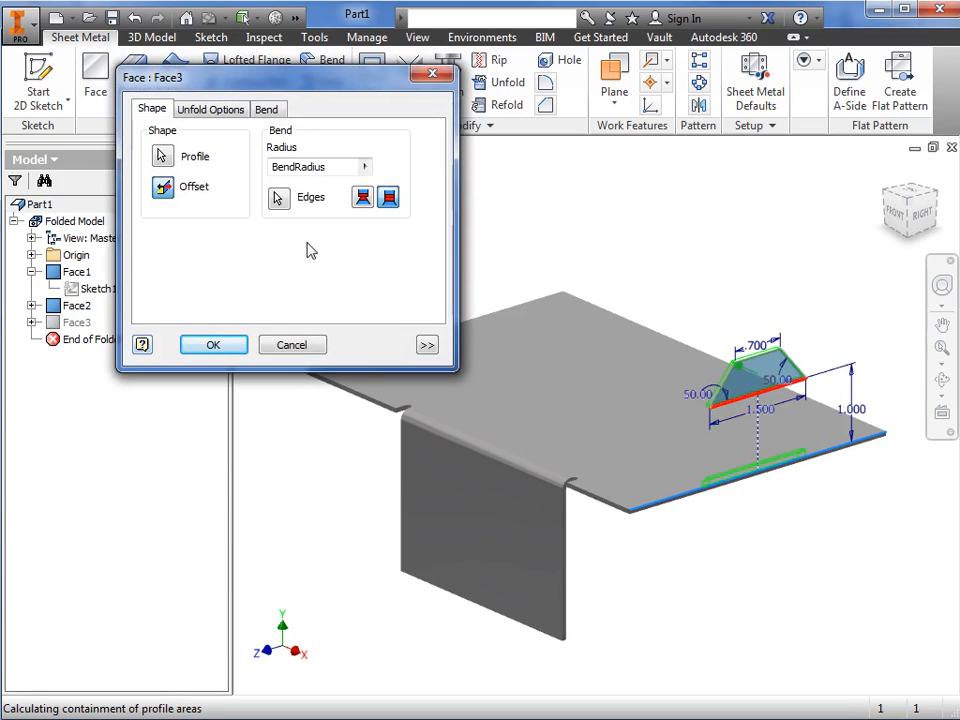
left_click(364, 199)
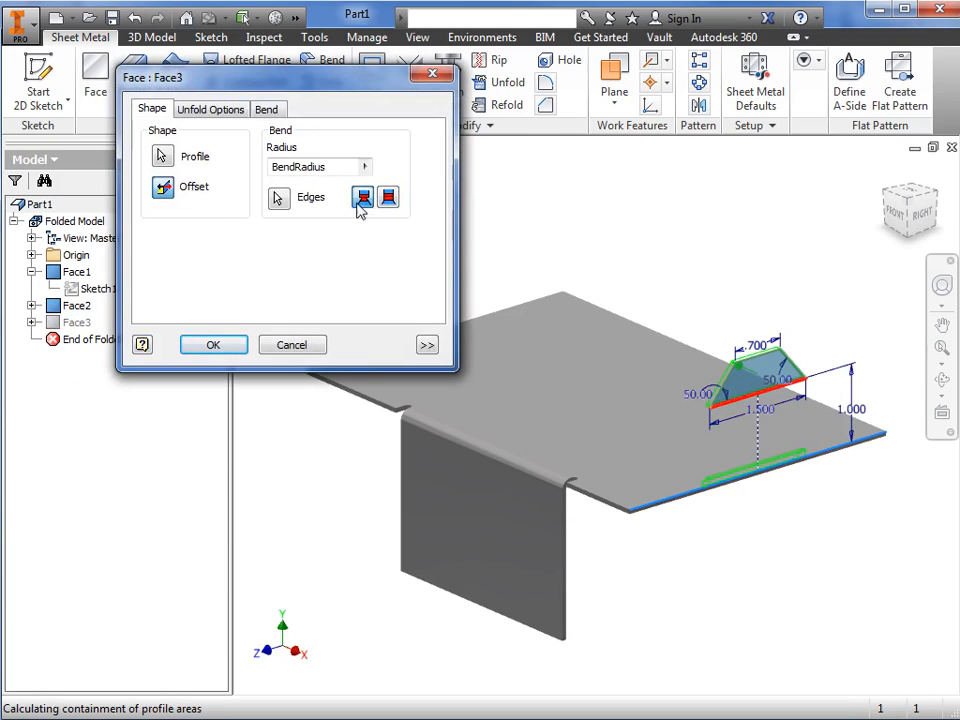
left_click(222, 348)
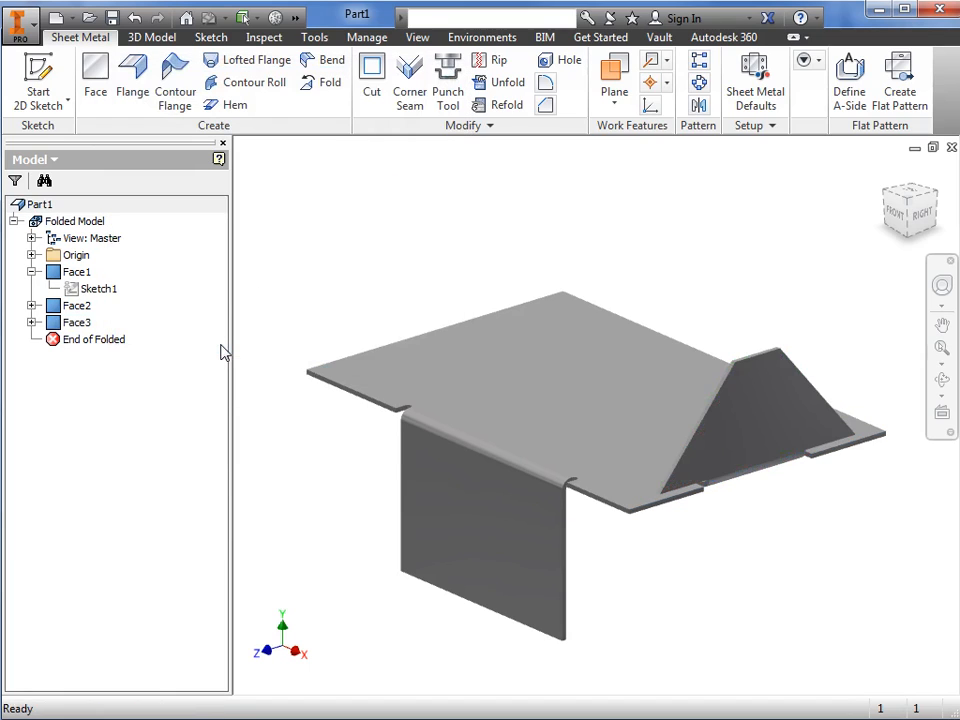